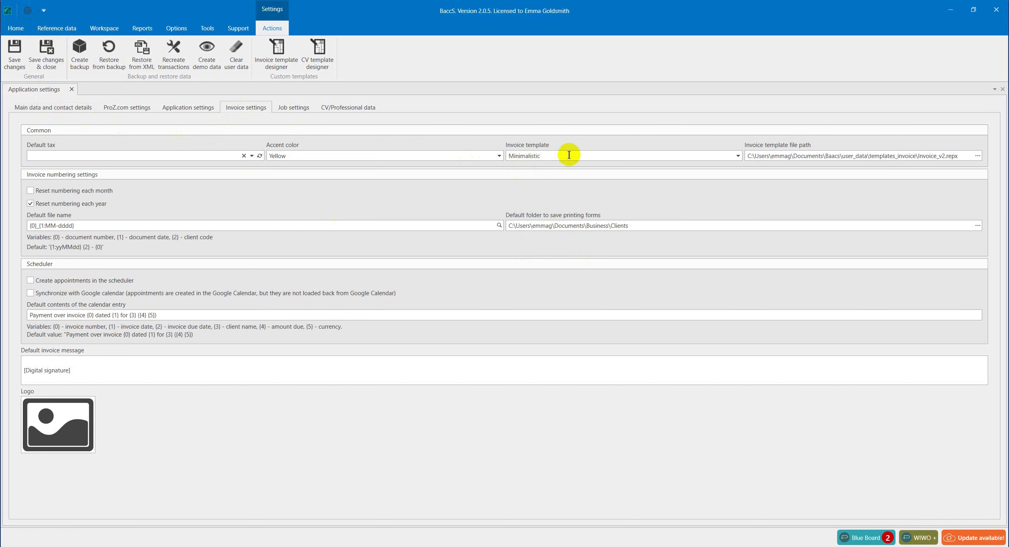
# - Choose Minimalistic as the invoice template and open it in the invoice template editor
pyautogui.click(737, 157)
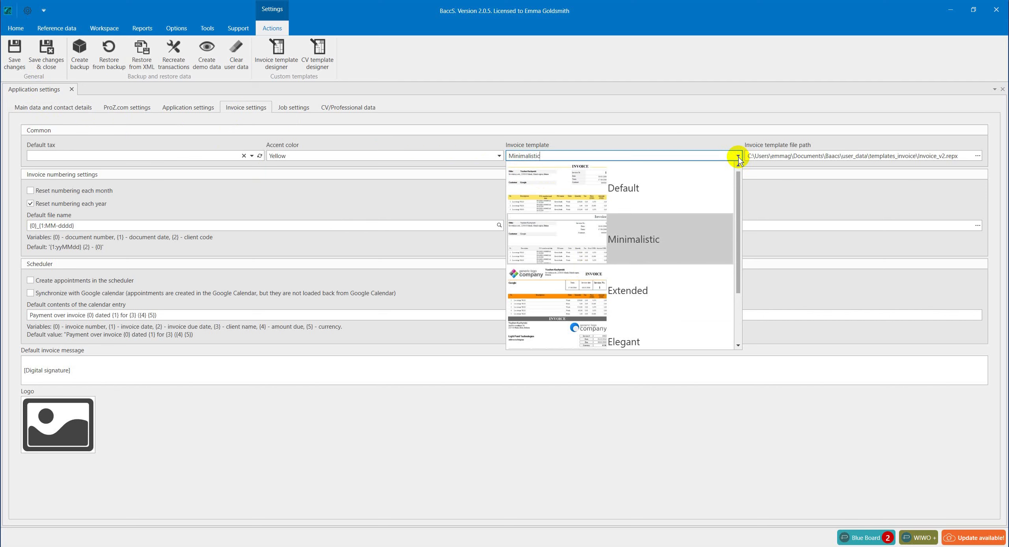
pyautogui.click(699, 244)
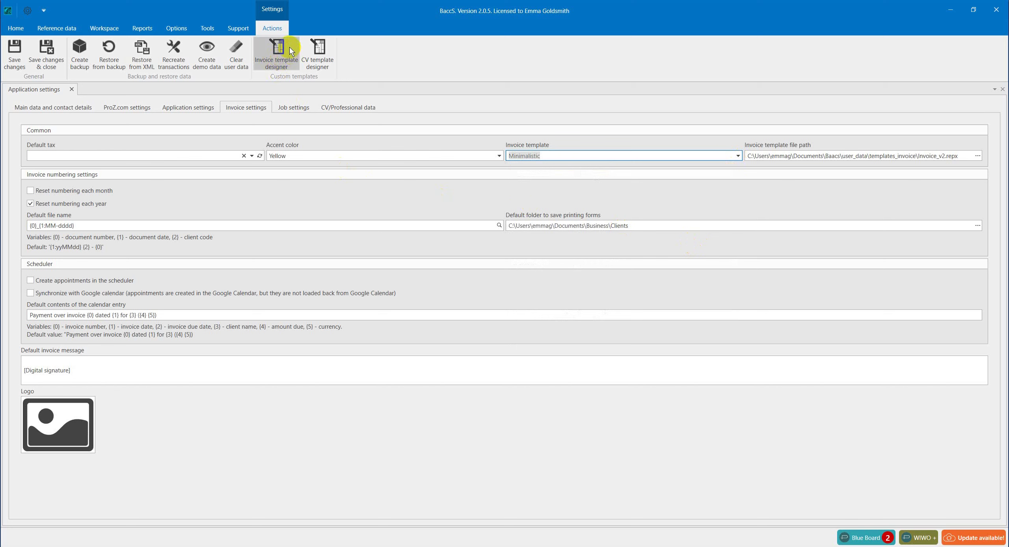
pyautogui.click(19, 29)
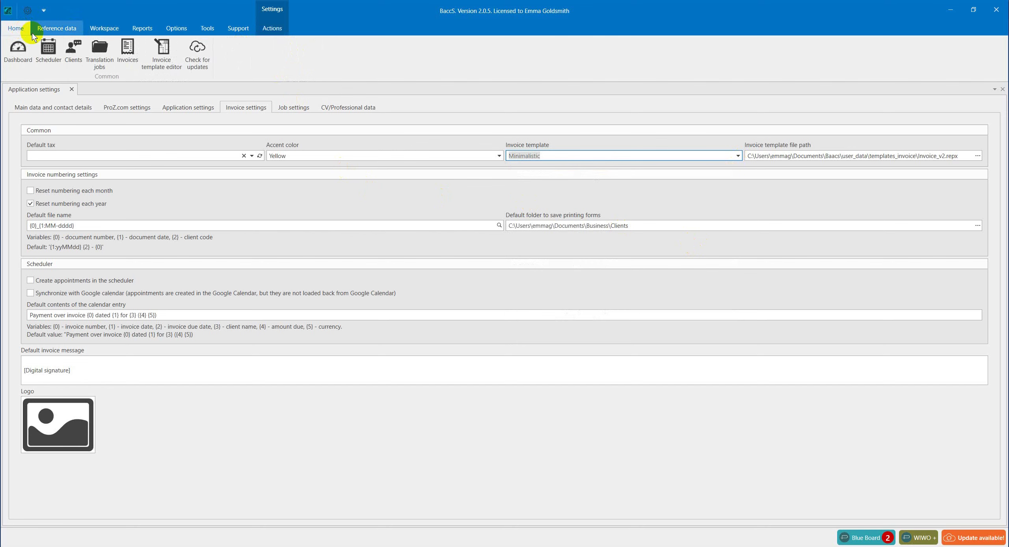
pyautogui.click(174, 46)
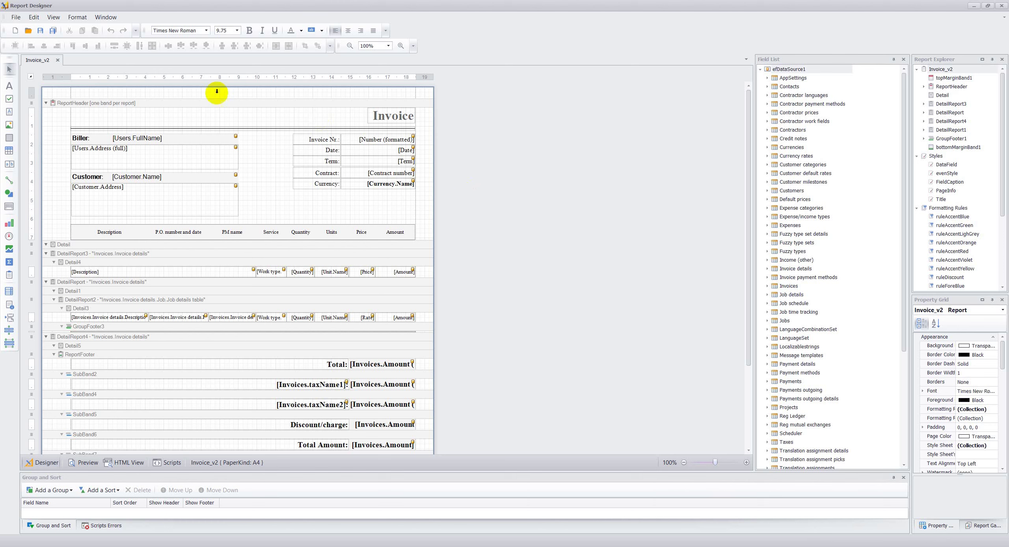
# - Save the invoice template as a new report file named "Invoice_v2_first test" in the templates_invoice folder
pyautogui.click(16, 17)
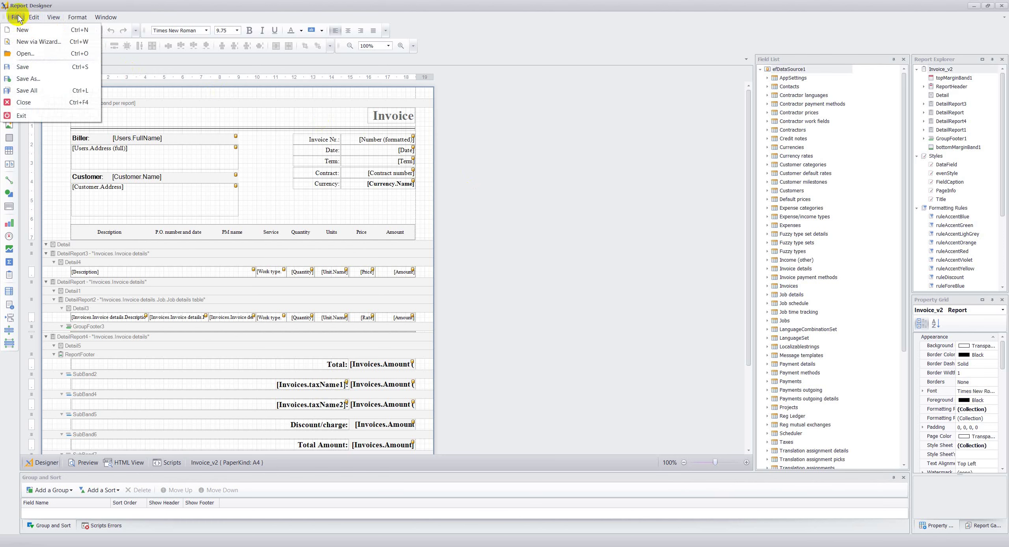
pyautogui.click(35, 78)
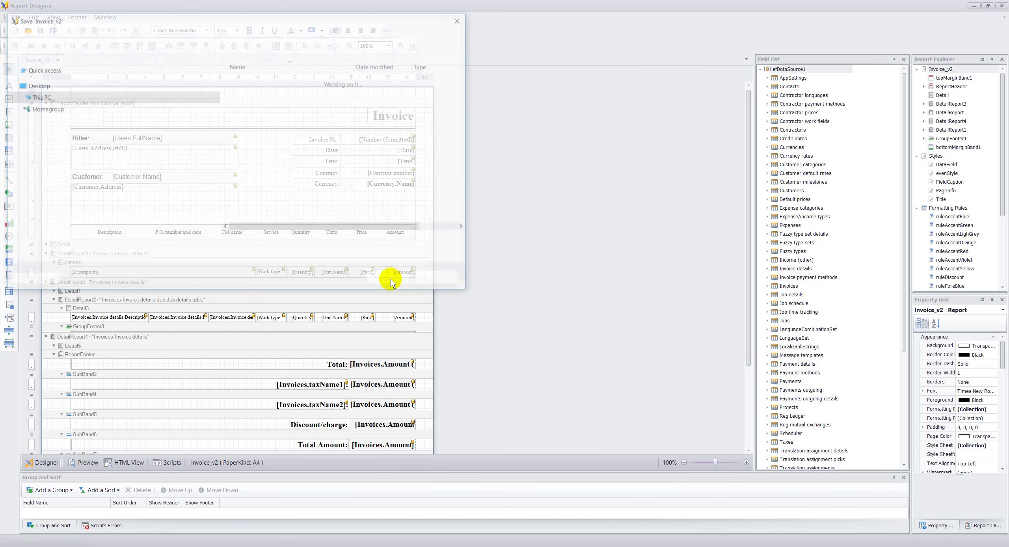
pyautogui.click(267, 242)
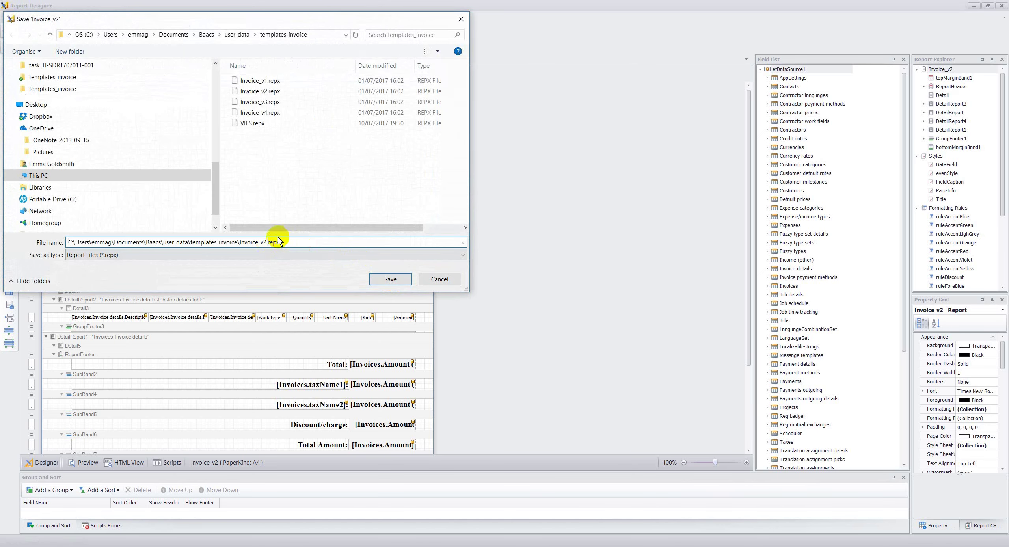
pyautogui.write('_first test')
pyautogui.click(384, 279)
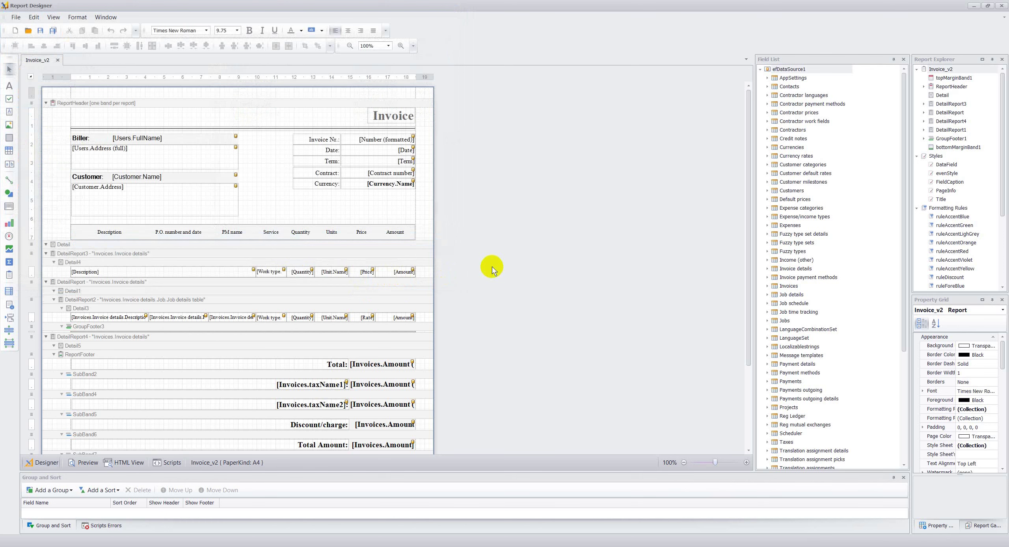
# - Replace the text of the "Biller:" label in the report header with "Issued by:"
pyautogui.click(174, 140)
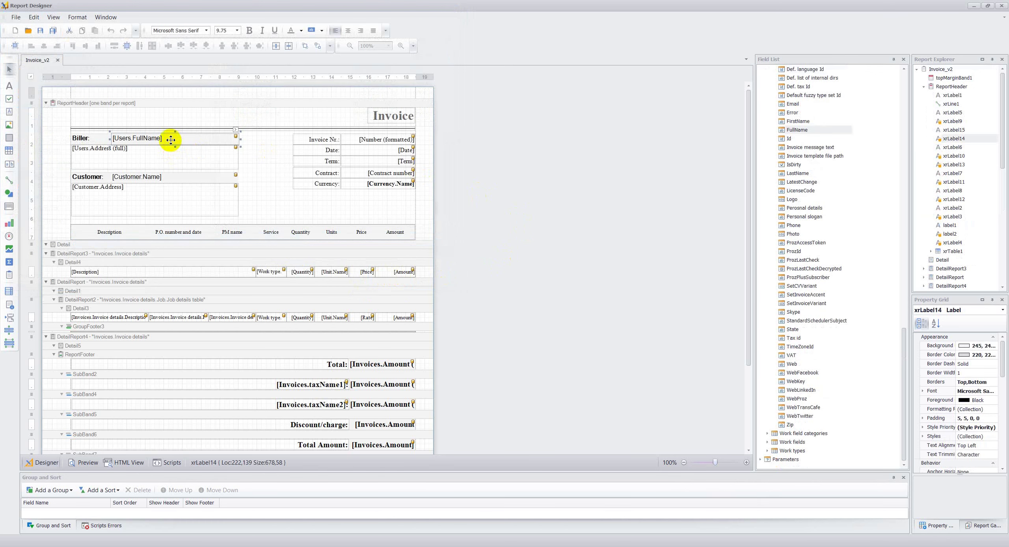
pyautogui.click(98, 140)
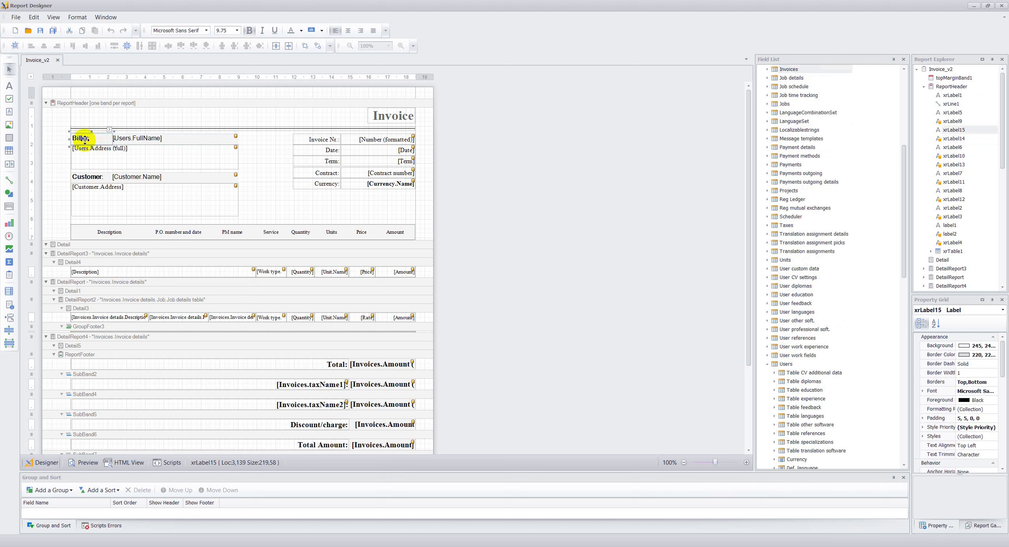
pyautogui.doubleClick(97, 138)
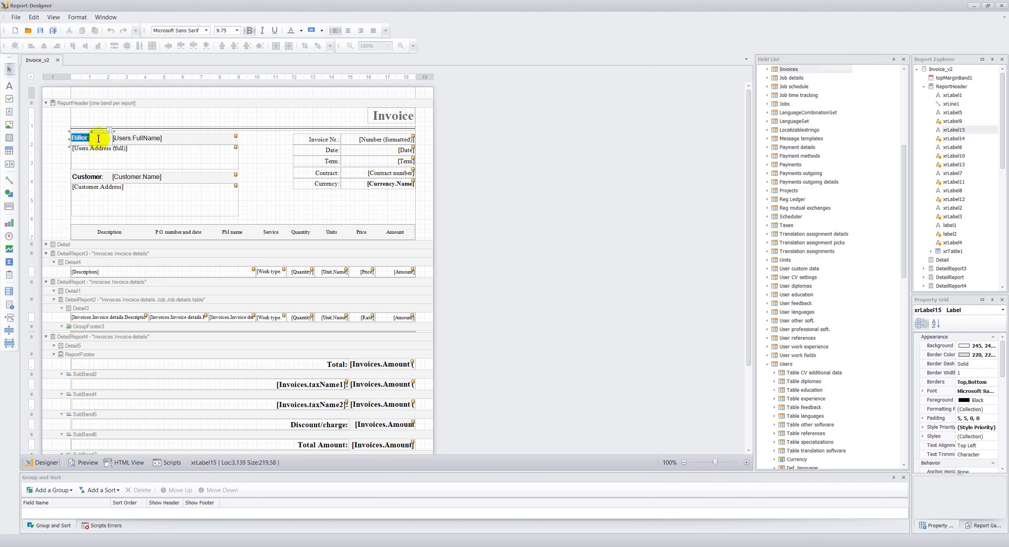
pyautogui.write('Issued by:')
# - Preview the template with an existing invoice's data to check the header label, and return to the design view
pyautogui.click(83, 462)
pyautogui.click(79, 130)
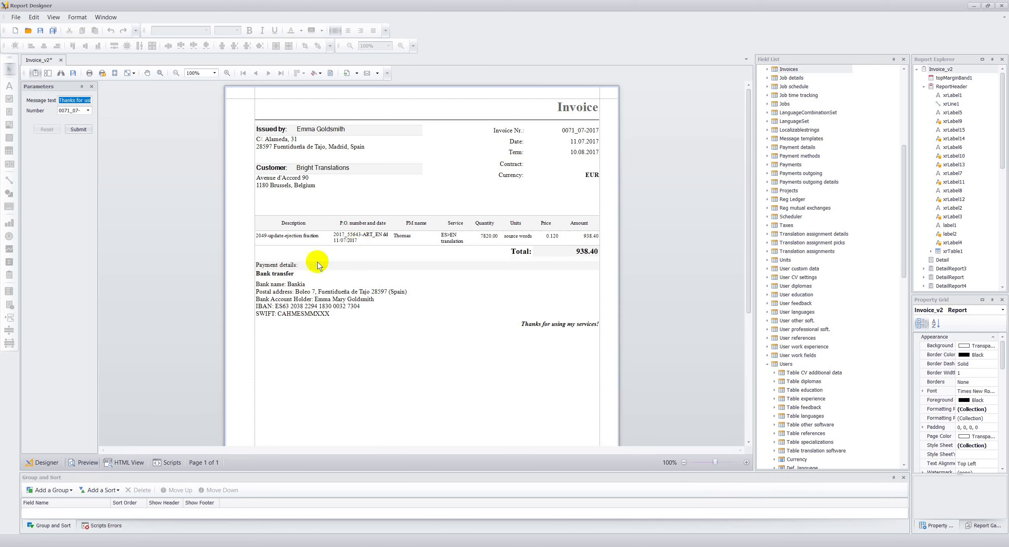
pyautogui.click(42, 462)
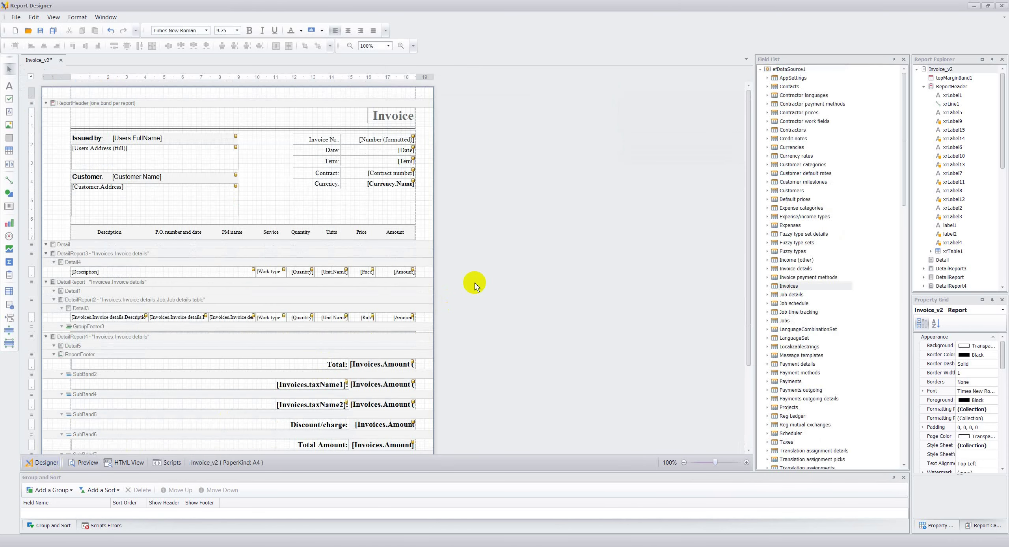
# - Delete the Contract label and contract number field from the header, and move the Currency label and field up directly below Term
pyautogui.click(309, 173)
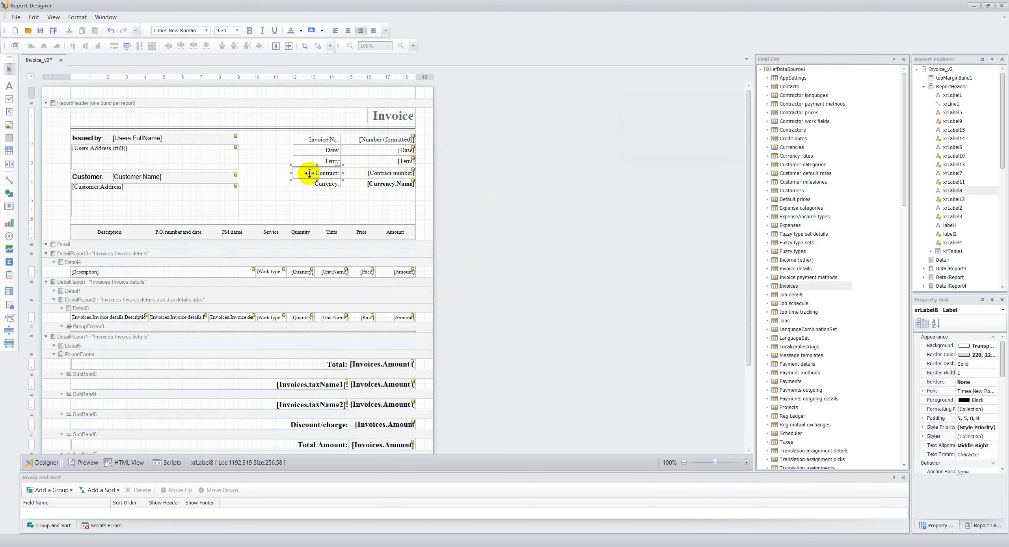
pyautogui.press('Delete')
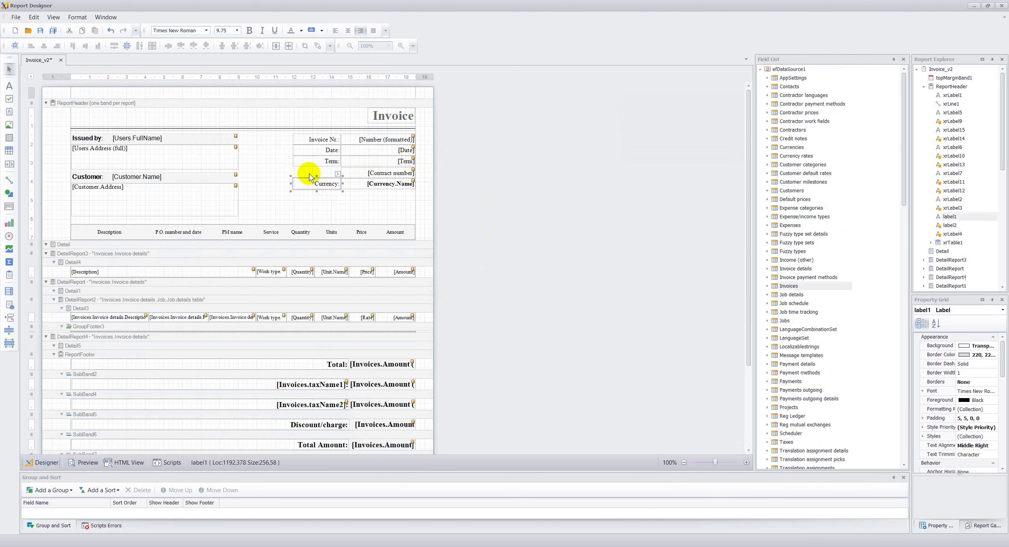
pyautogui.click(354, 173)
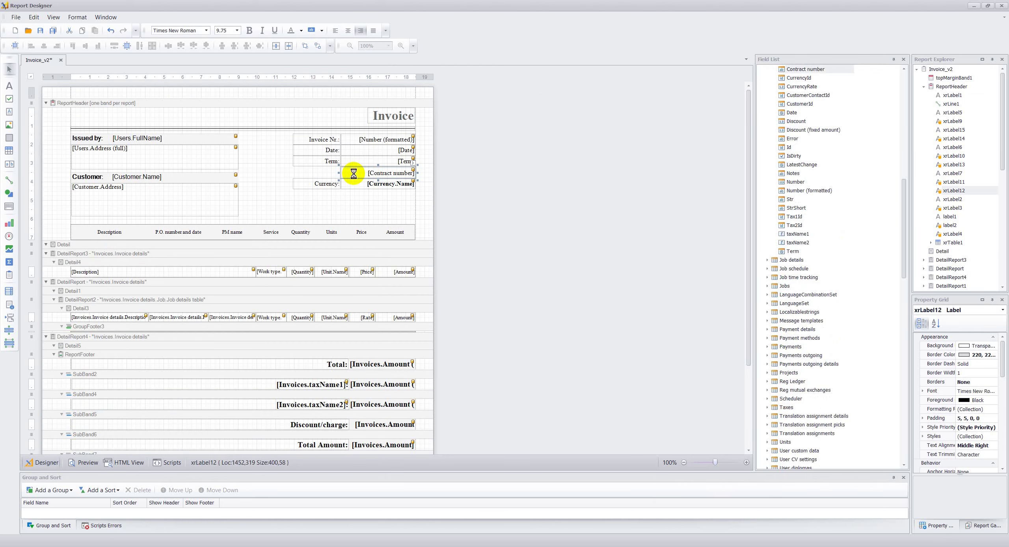
pyautogui.press('Delete')
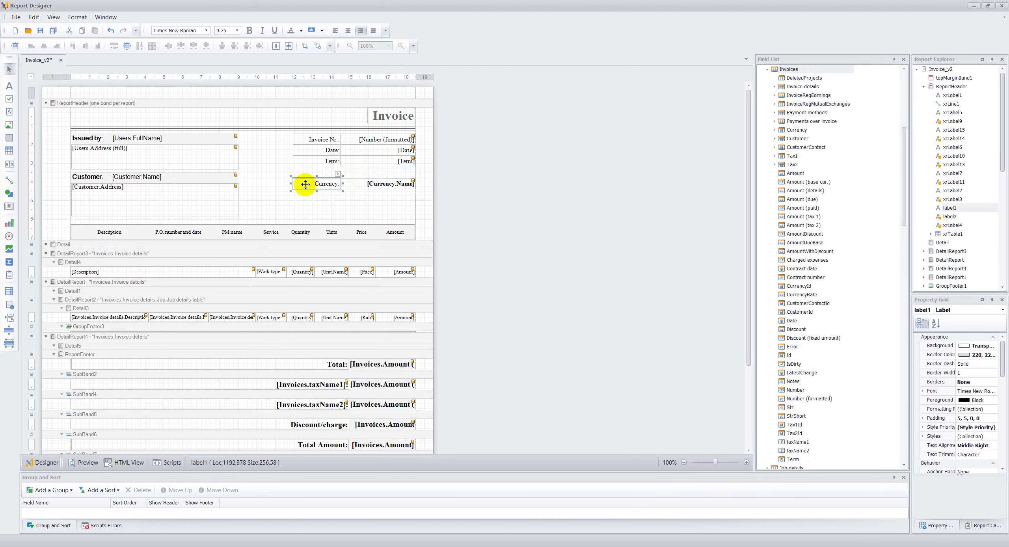
pyautogui.moveTo(308, 184); pyautogui.dragTo(360, 173)
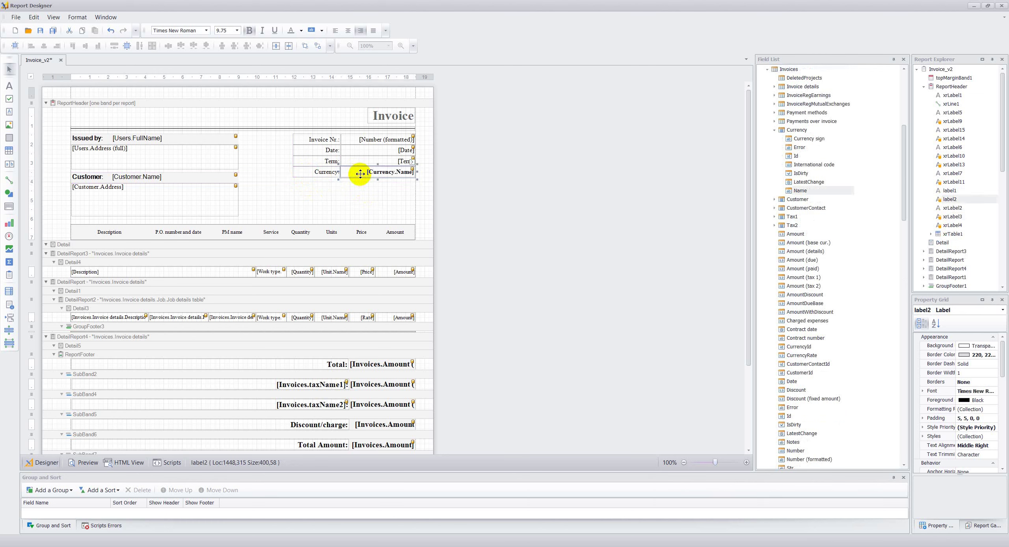
pyautogui.click(461, 208)
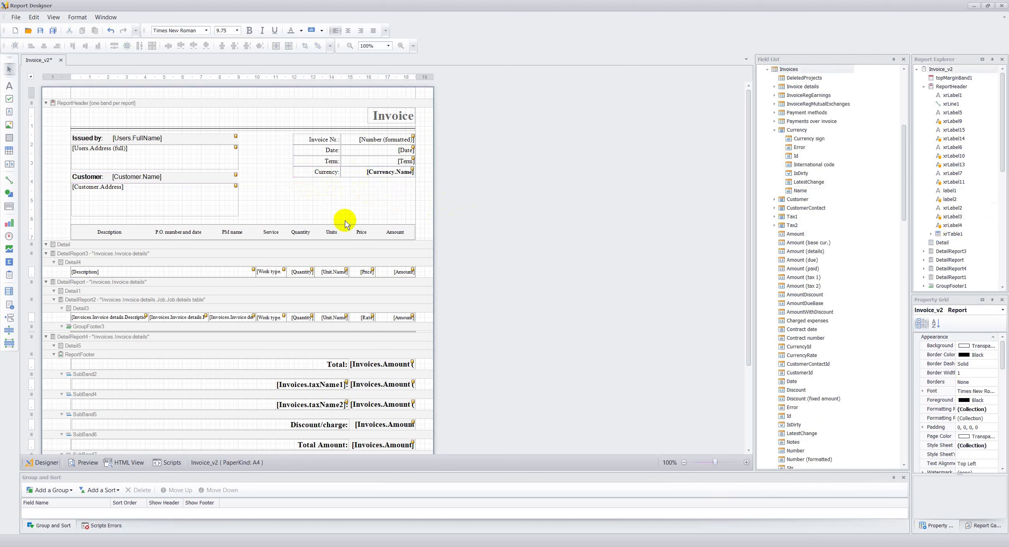
# - Look through the available Customer data fields and shorten the customer address field to a height of about 118
pyautogui.click(114, 204)
pyautogui.click(774, 199)
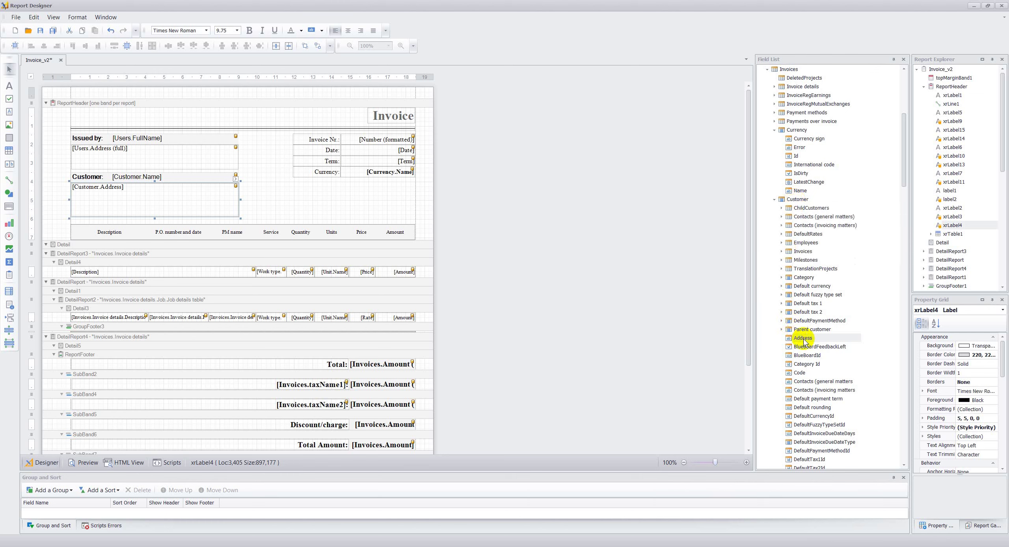
pyautogui.scroll(-4, 831, 339)
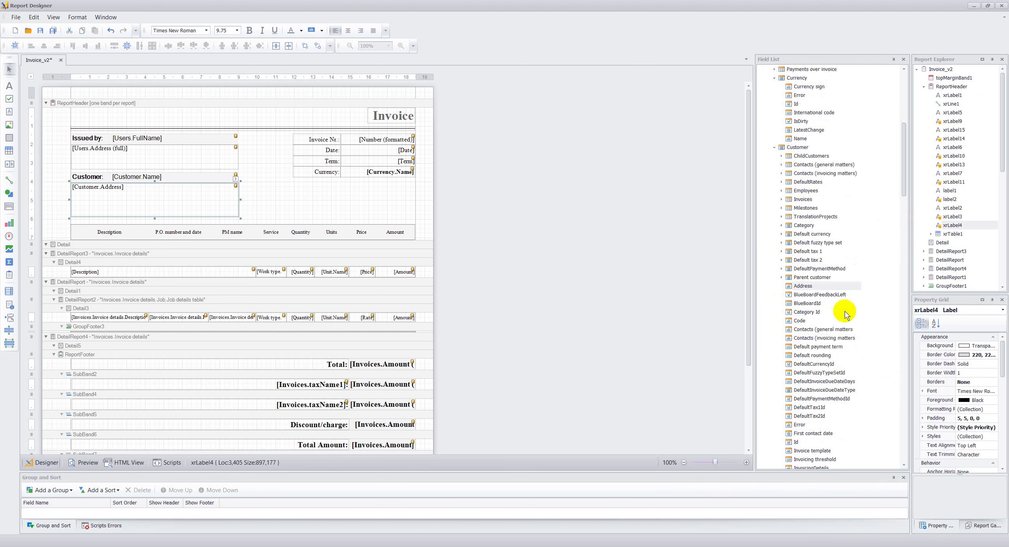
pyautogui.scroll(-6, 847, 343)
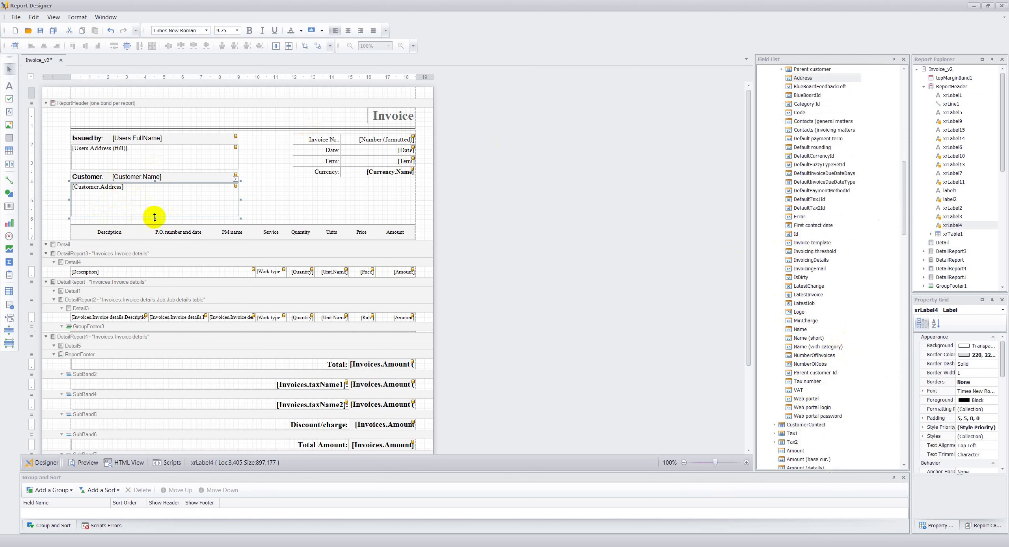
pyautogui.moveTo(154, 218); pyautogui.dragTo(153, 206)
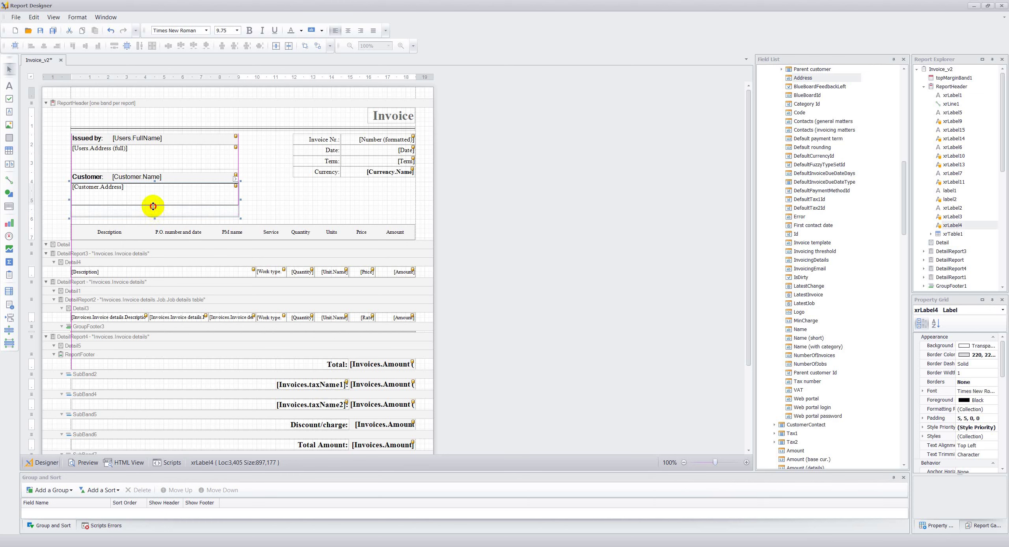
pyautogui.moveTo(153, 205); pyautogui.dragTo(153, 206)
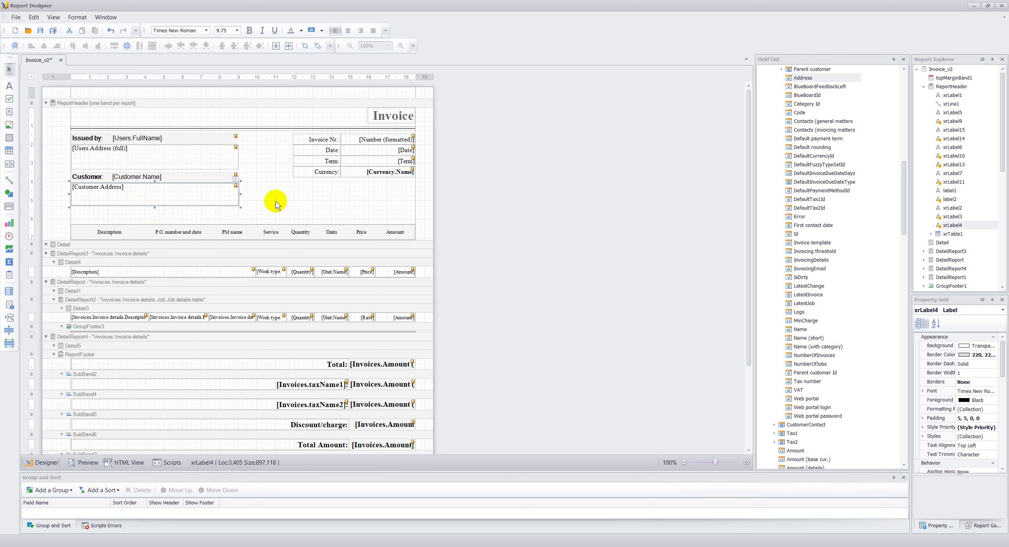
# - Duplicate the customer address field and fit the copy directly below the original at a height of about 85
pyautogui.hotkey('ctrl', 'v')
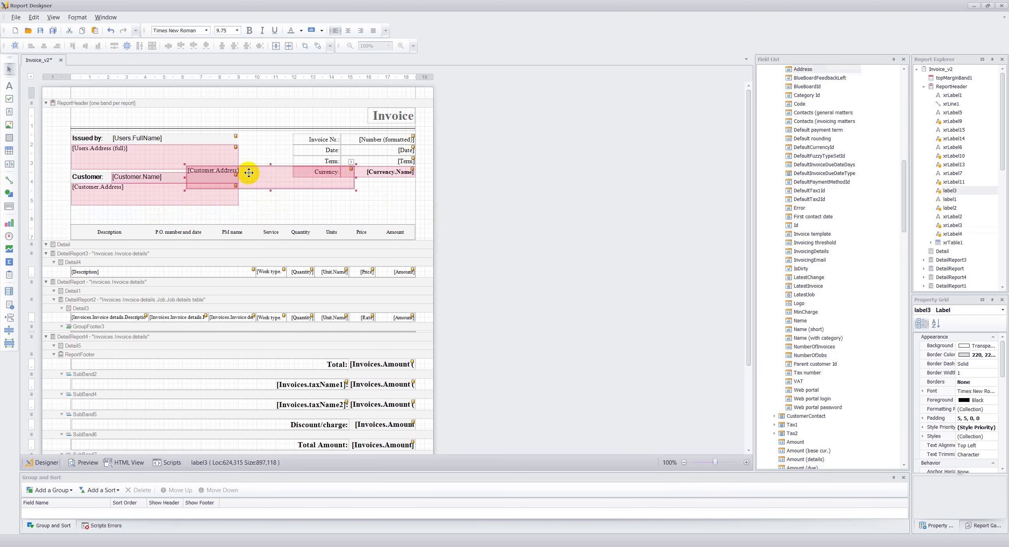
pyautogui.moveTo(254, 174); pyautogui.dragTo(137, 210)
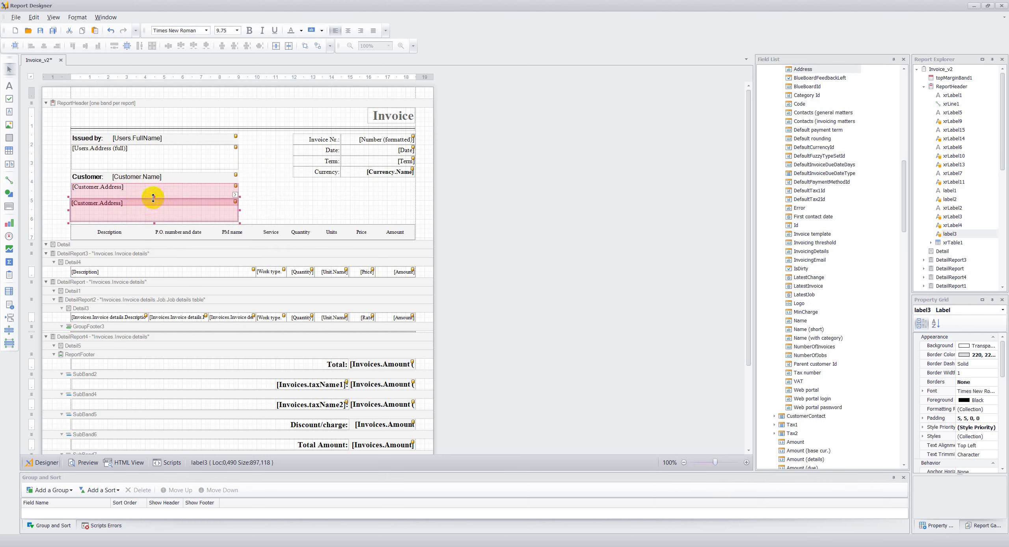
pyautogui.moveTo(153, 204); pyautogui.dragTo(154, 205)
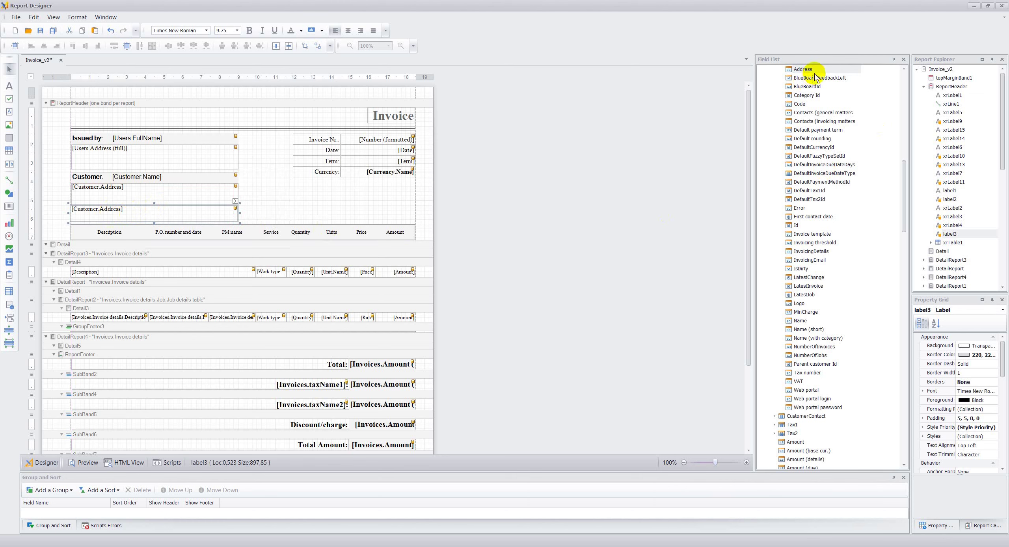
# - Bind the copied field to the customer's VAT data and add the prefix "VAT no." to its format string
pyautogui.click(799, 382)
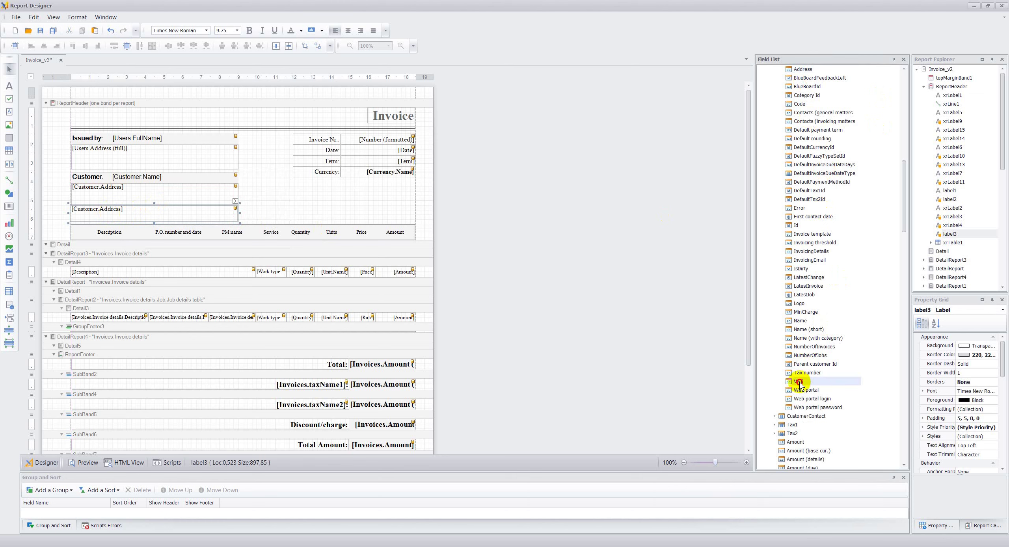
pyautogui.moveTo(799, 382); pyautogui.dragTo(193, 213)
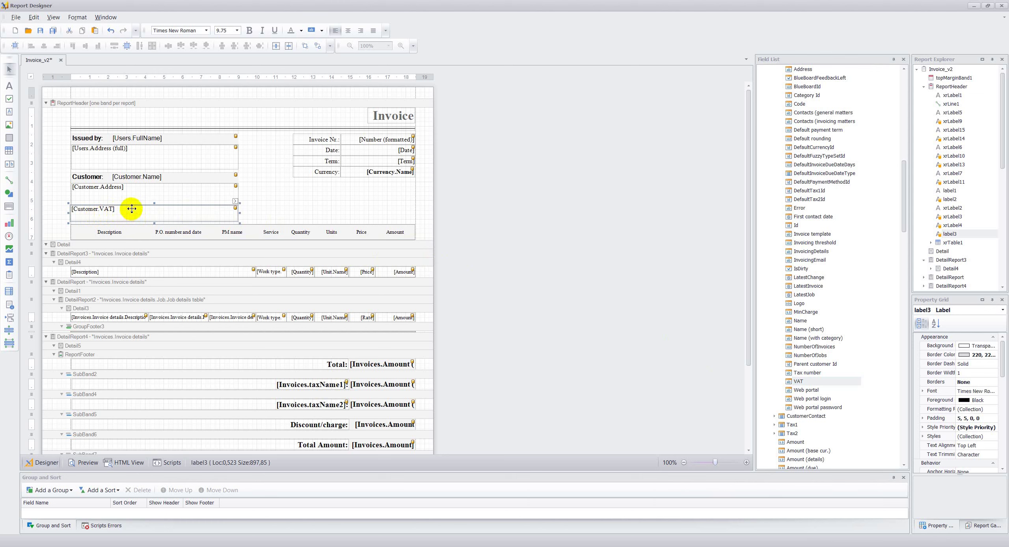
pyautogui.click(236, 202)
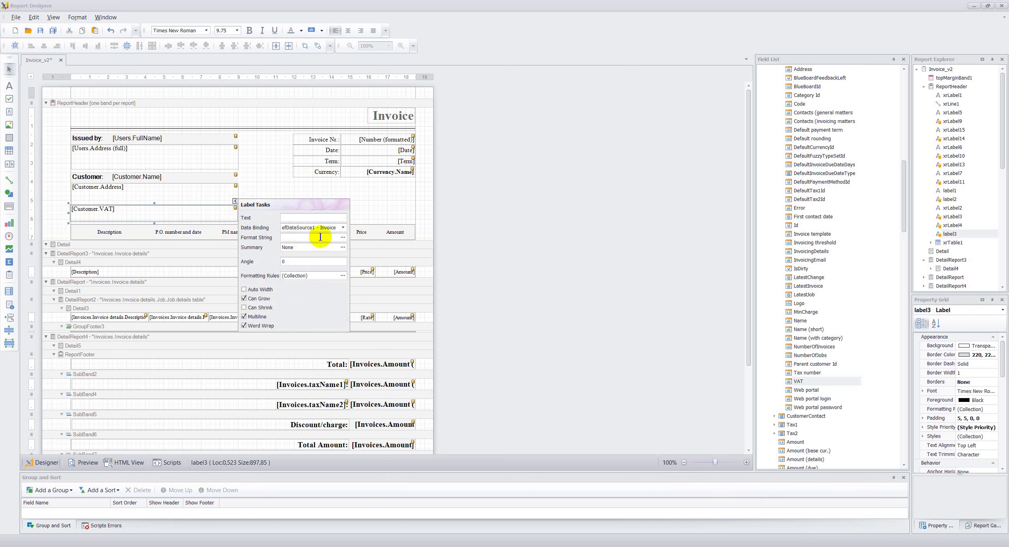
pyautogui.click(343, 237)
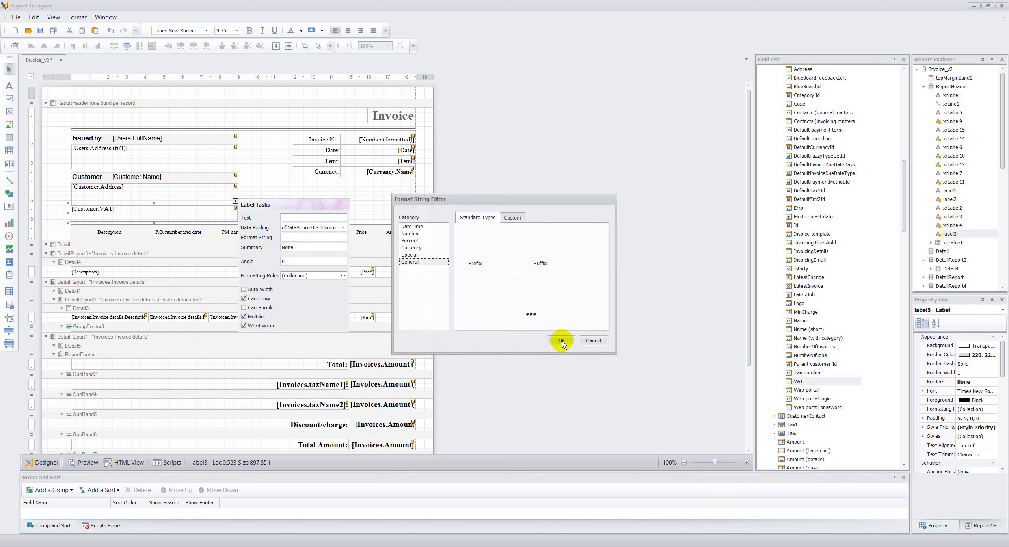
pyautogui.click(484, 273)
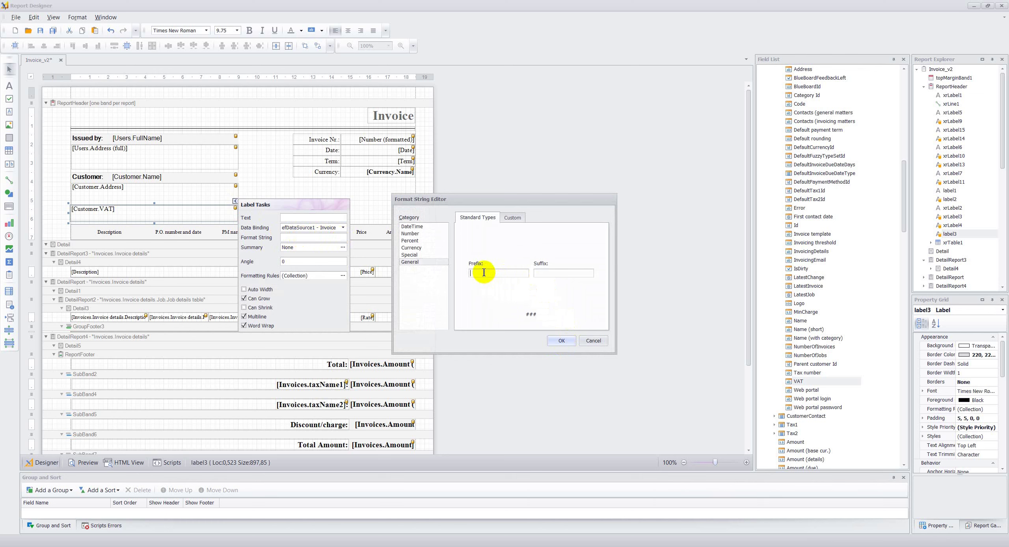
pyautogui.write('VAT no.')
pyautogui.click(561, 340)
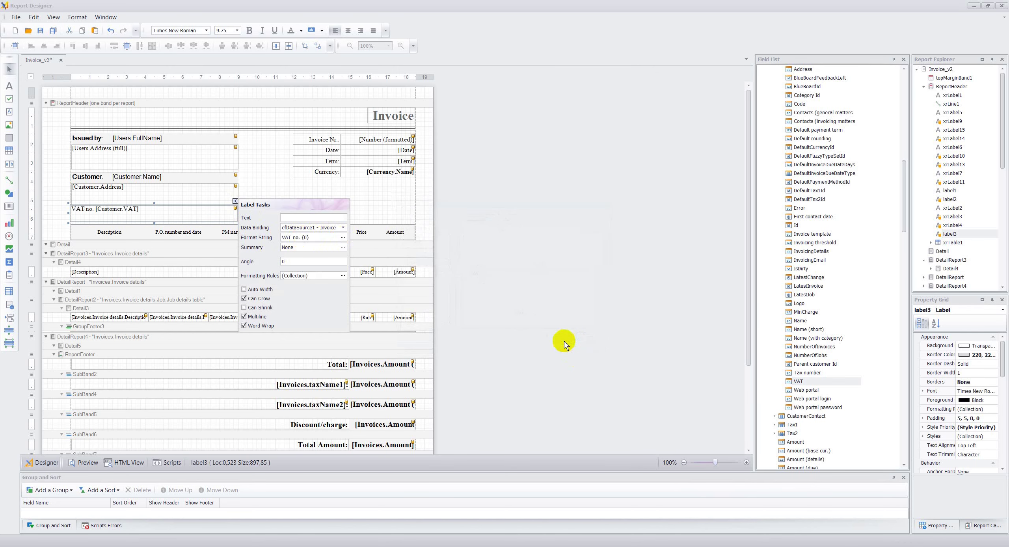
pyautogui.click(235, 201)
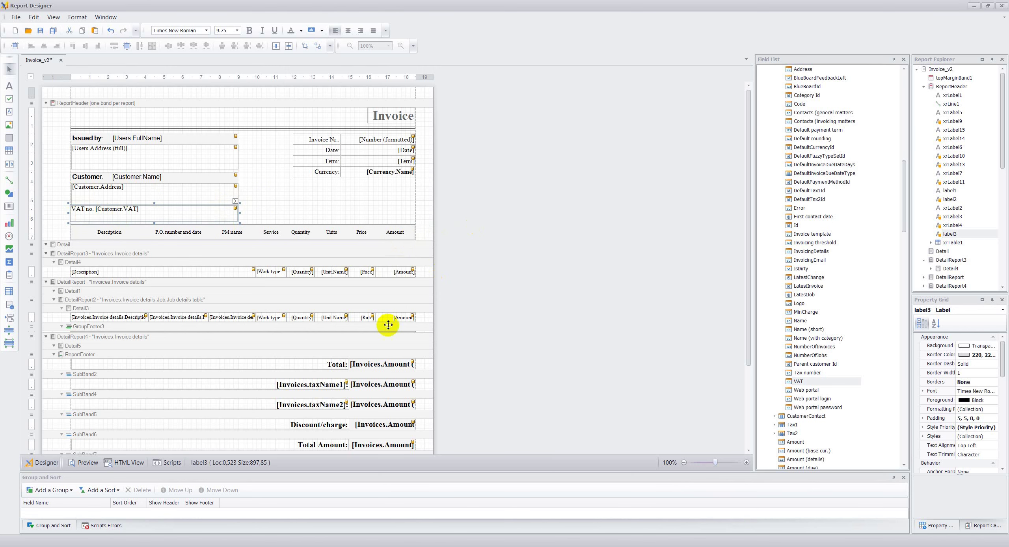
# - Preview the template with the data of invoice 0071_07-2017, and return to the design view
pyautogui.click(86, 462)
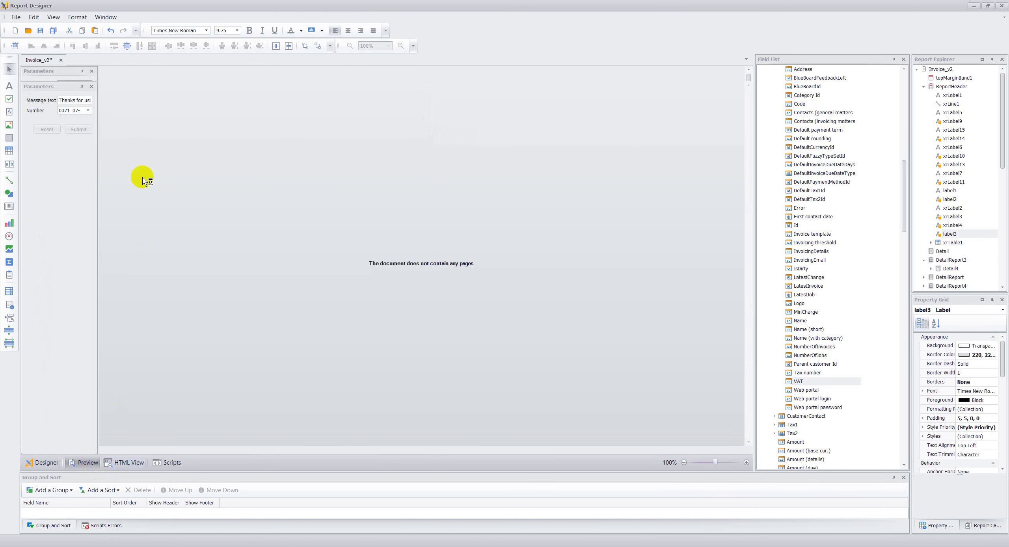
pyautogui.click(88, 110)
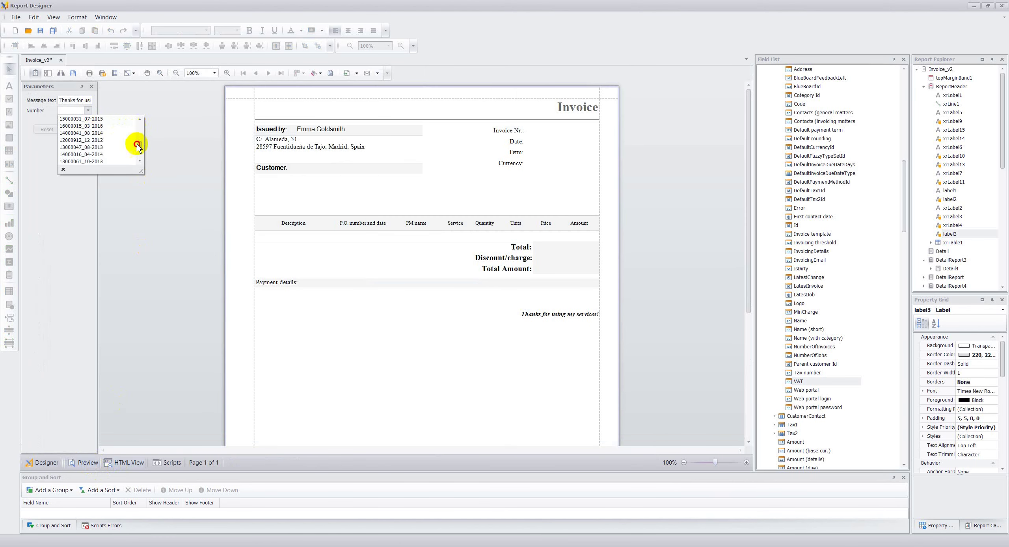
pyautogui.moveTo(137, 146); pyautogui.dragTo(135, 157)
pyautogui.click(112, 162)
pyautogui.click(78, 130)
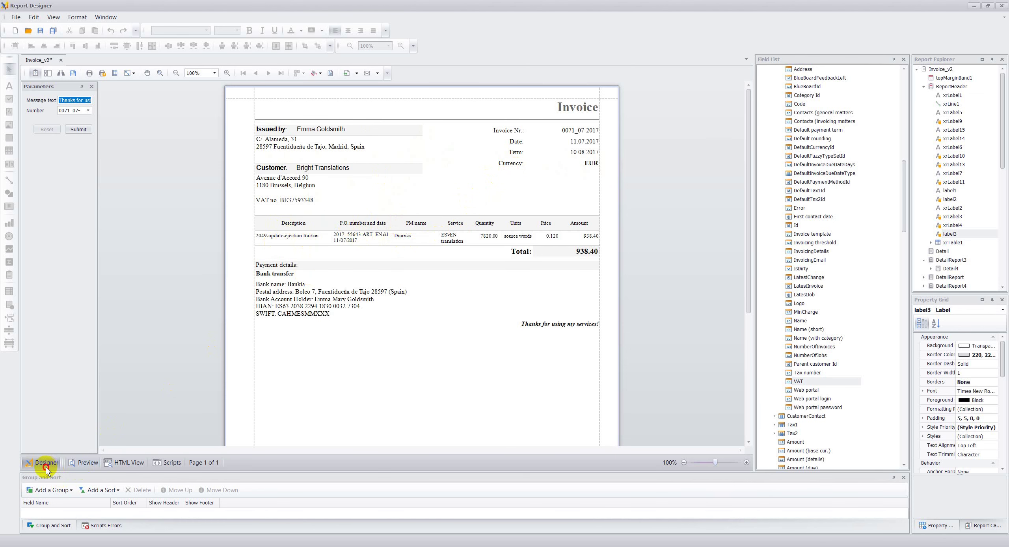
pyautogui.click(85, 465)
pyautogui.click(41, 462)
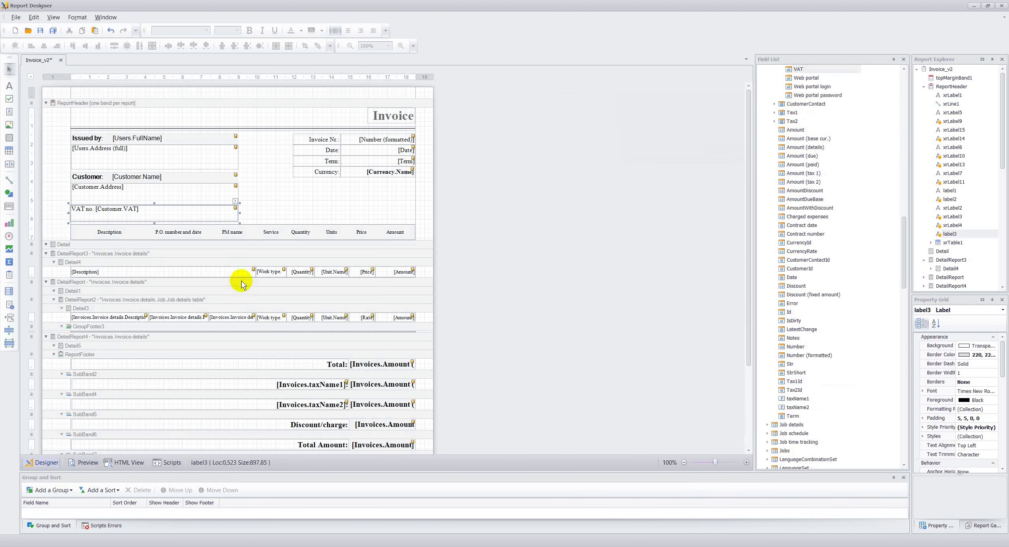
# - Shorten the table heading "P.O. number and date" to "P.O. number" and relabel the "PM name" heading as "Delivery date"
pyautogui.click(169, 236)
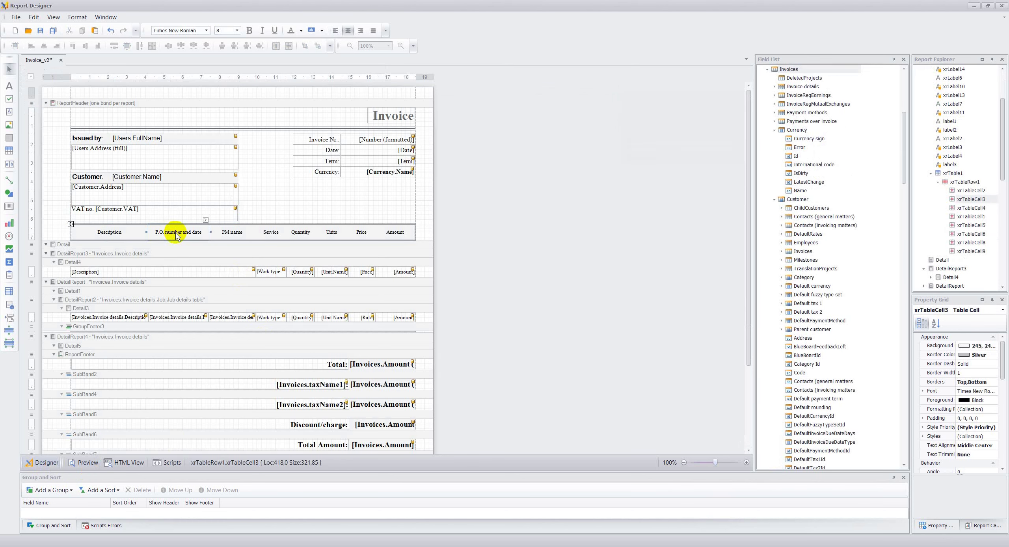
pyautogui.doubleClick(175, 235)
pyautogui.click(183, 227)
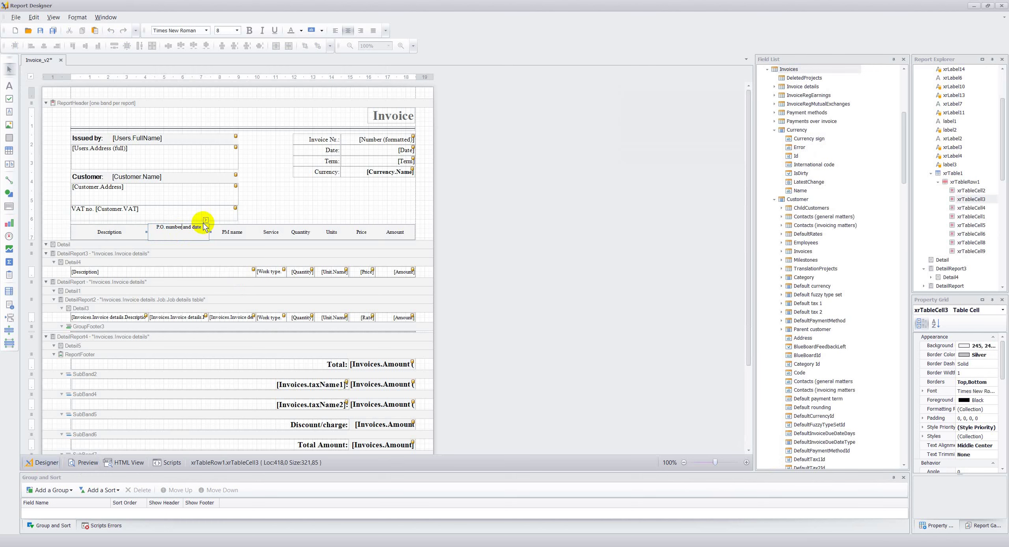
pyautogui.press('BackSpace')
pyautogui.click(234, 234)
pyautogui.doubleClick(234, 234)
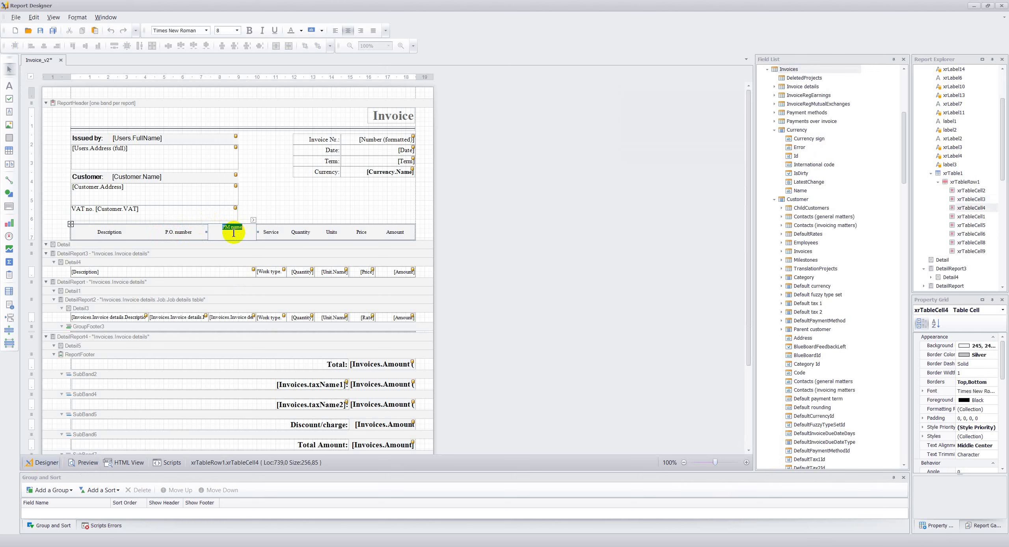
pyautogui.write('Delivery date')
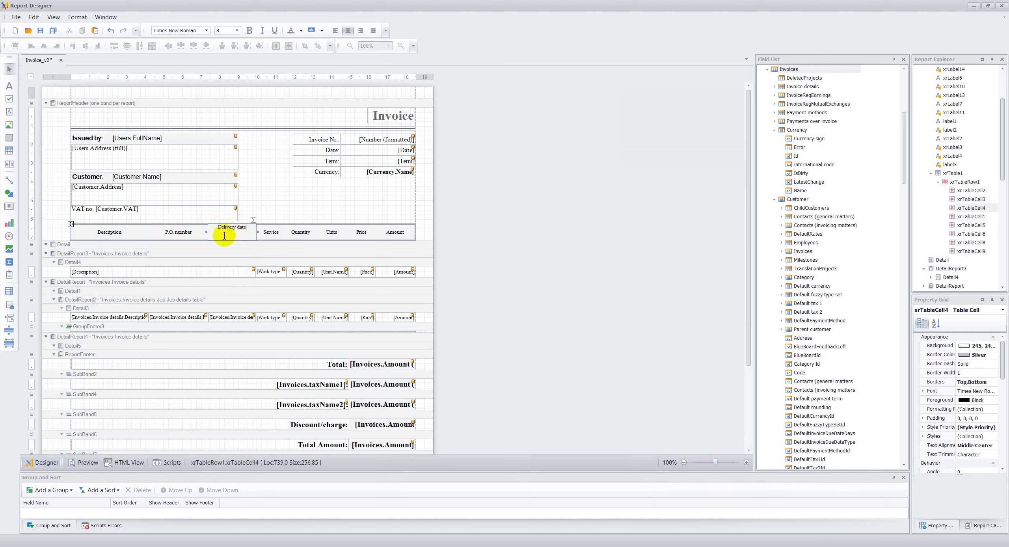
# - Look at the font settings of the P.O. number heading cell and accept them
pyautogui.click(193, 232)
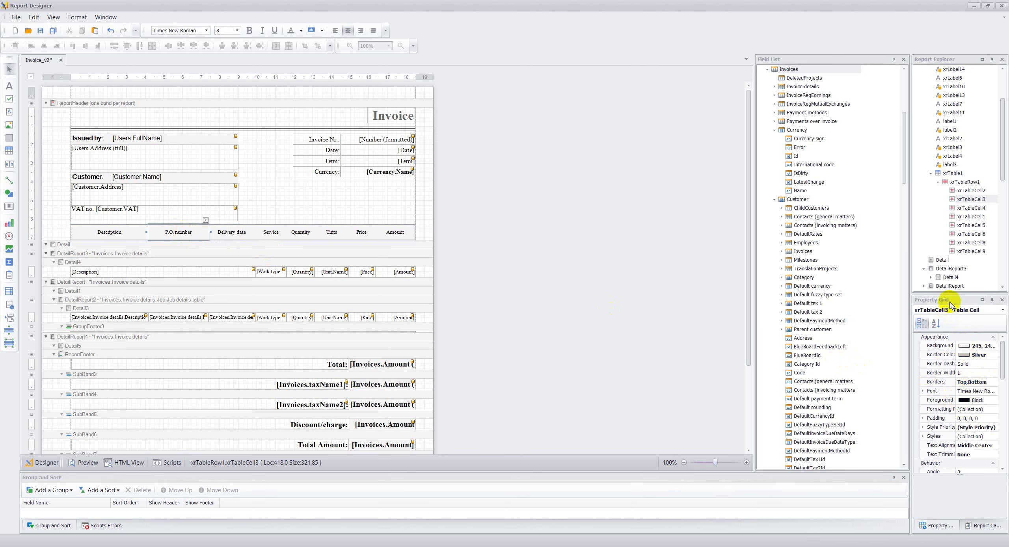
pyautogui.click(993, 392)
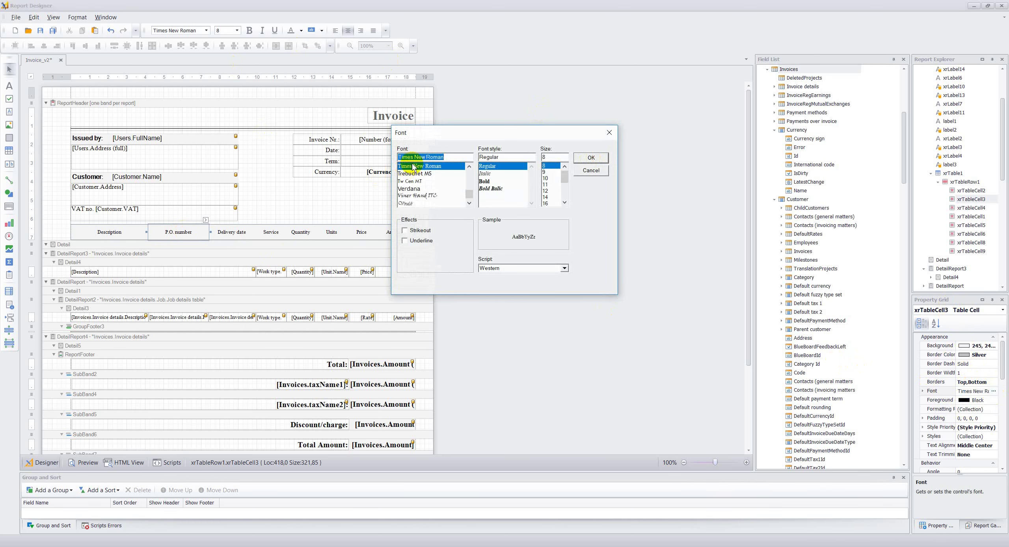
pyautogui.click(591, 156)
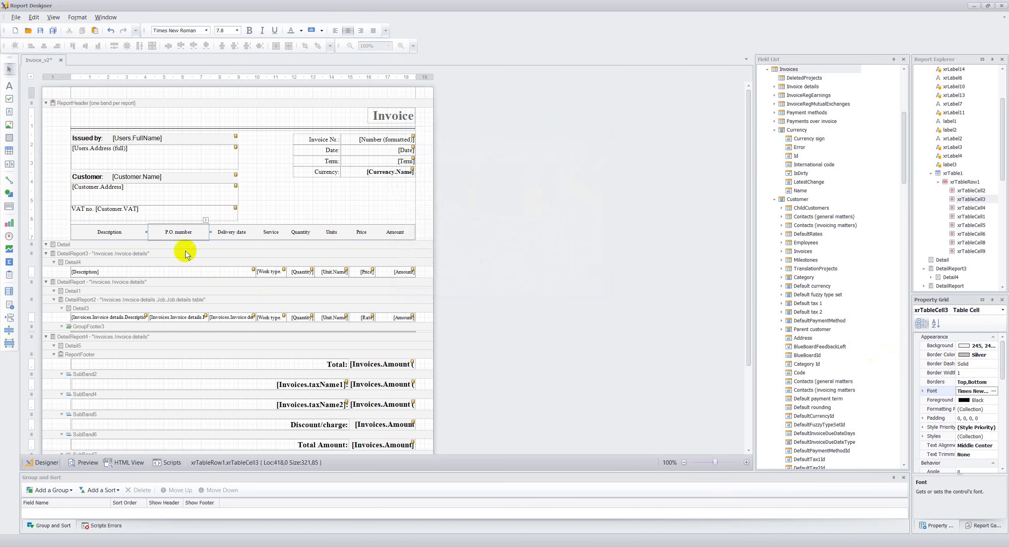
# - Bind the second field of the Detail3 row, below P.O. number, to the job's PO number from Invoice details
pyautogui.click(177, 317)
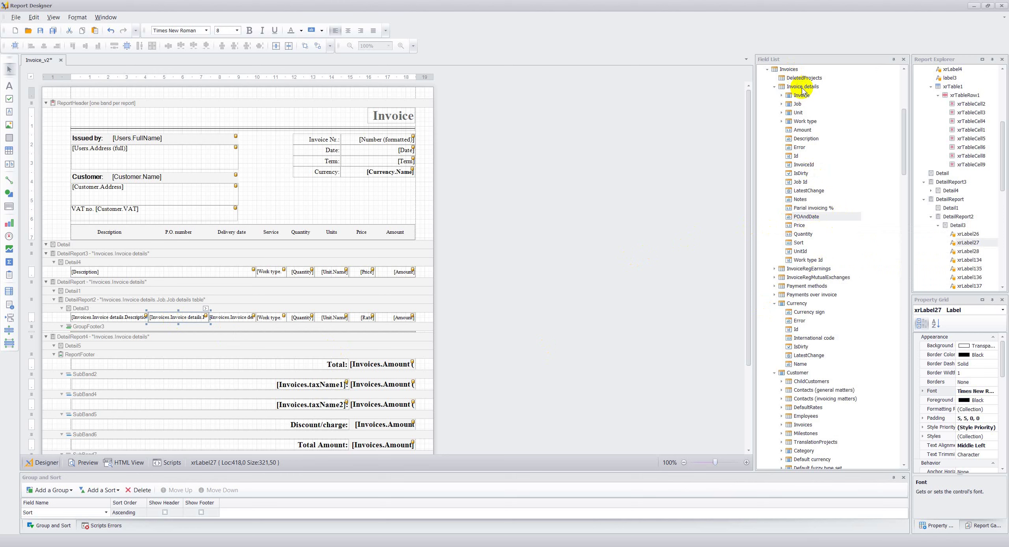
pyautogui.click(781, 104)
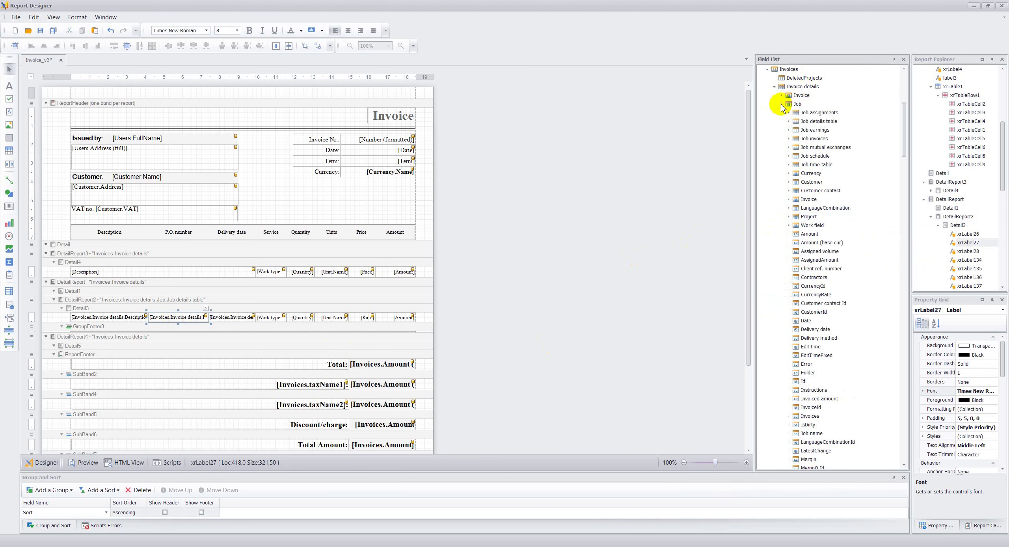
pyautogui.scroll(-6, 837, 214)
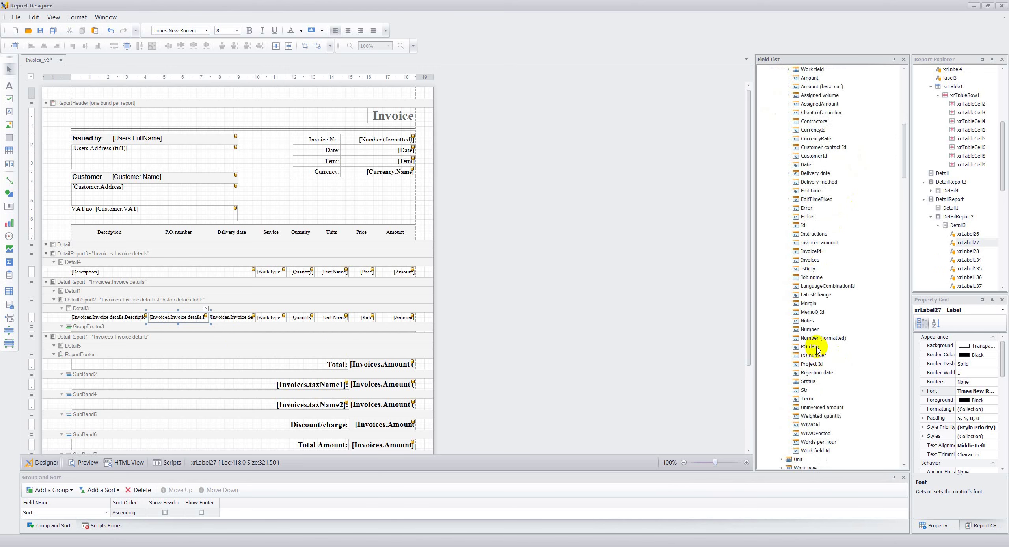
pyautogui.click(811, 356)
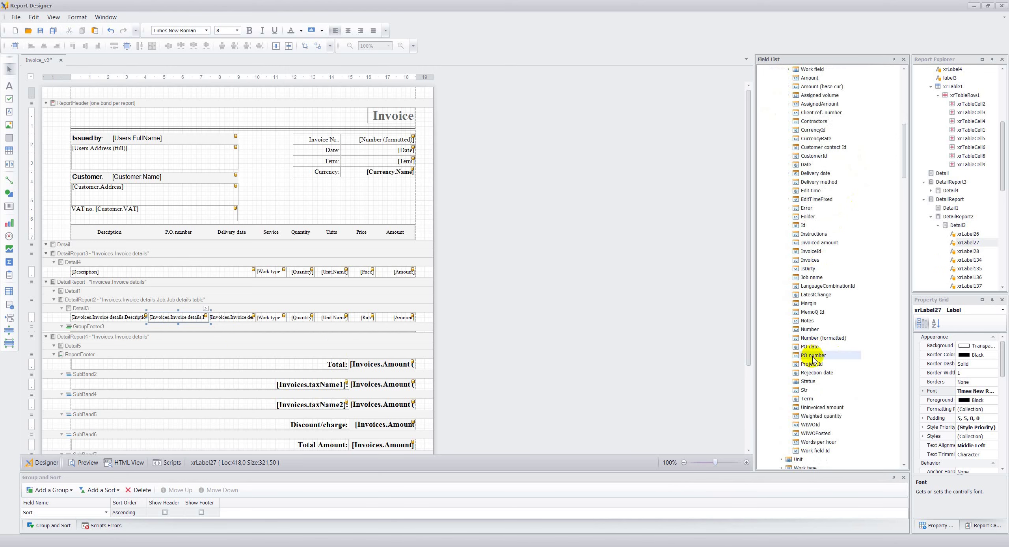
pyautogui.moveTo(812, 358); pyautogui.dragTo(169, 320)
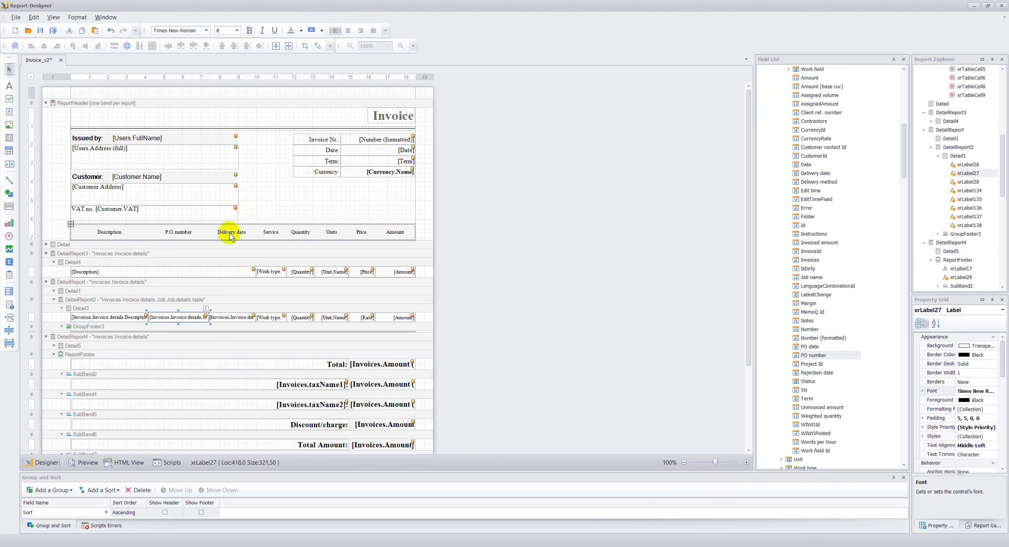
# - Bind the third field of the Detail3 row to the job's Delivery date from Invoice details
pyautogui.click(222, 317)
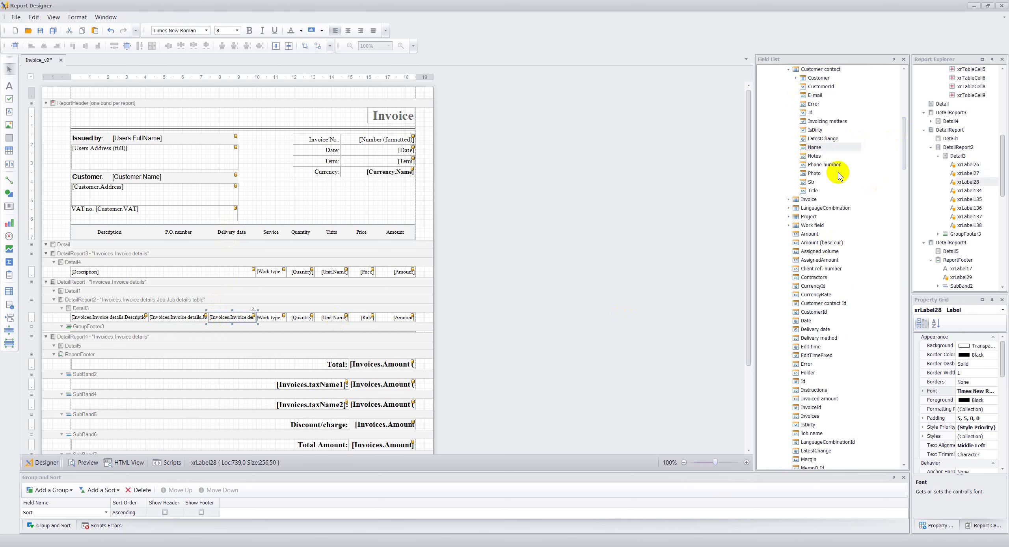
pyautogui.scroll(3, 835, 169)
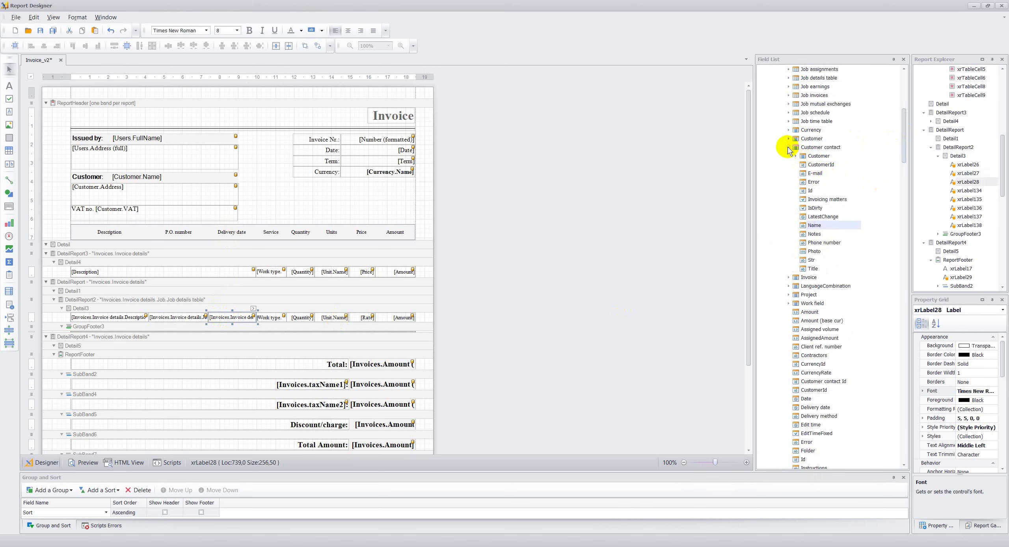
pyautogui.doubleClick(803, 147)
pyautogui.scroll(4, 847, 173)
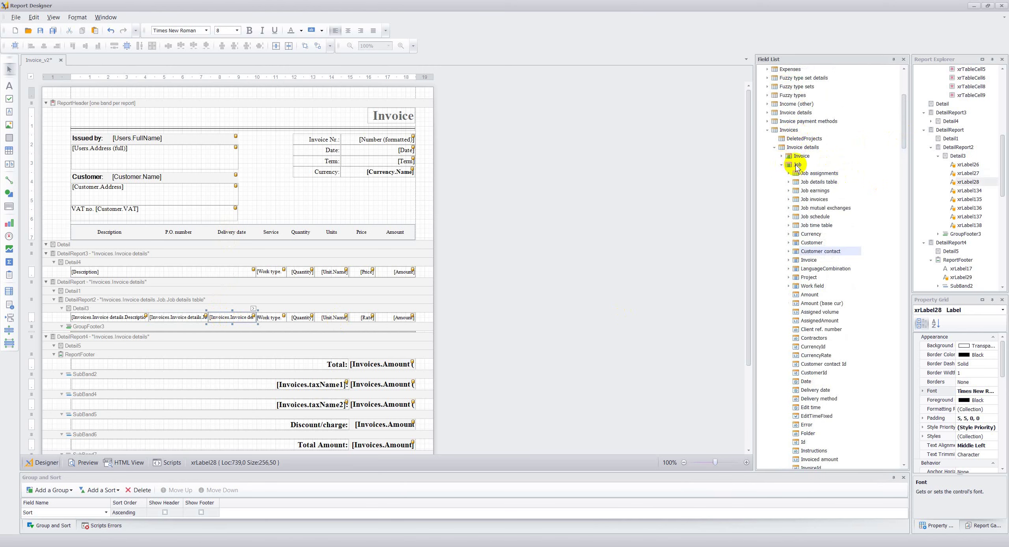
pyautogui.moveTo(803, 167)
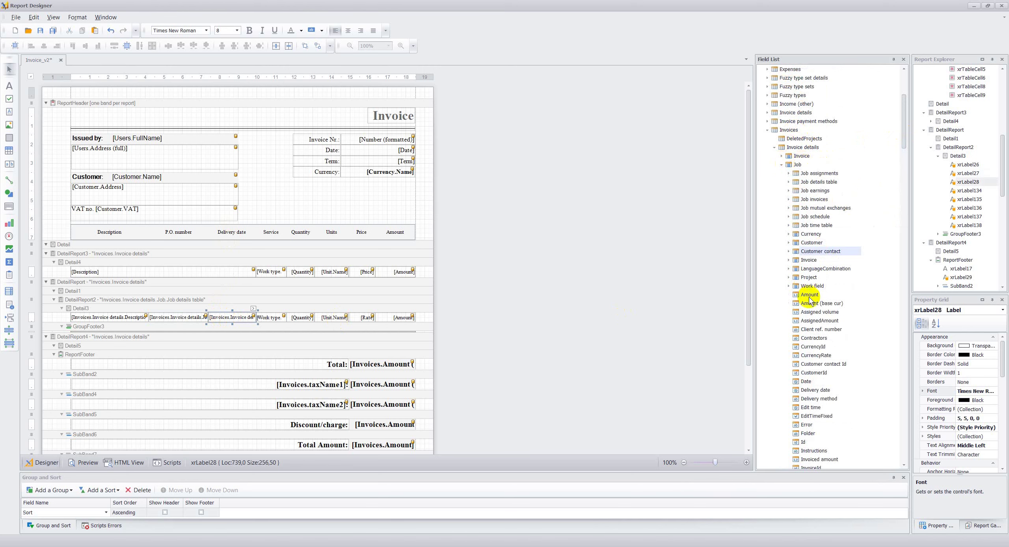
pyautogui.scroll(-3, 815, 311)
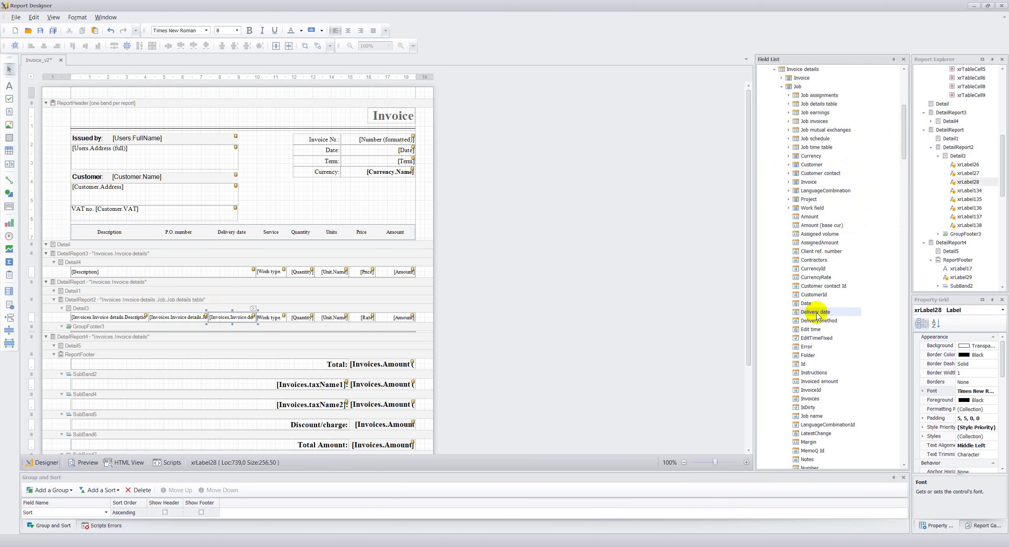
pyautogui.moveTo(815, 313); pyautogui.dragTo(231, 319)
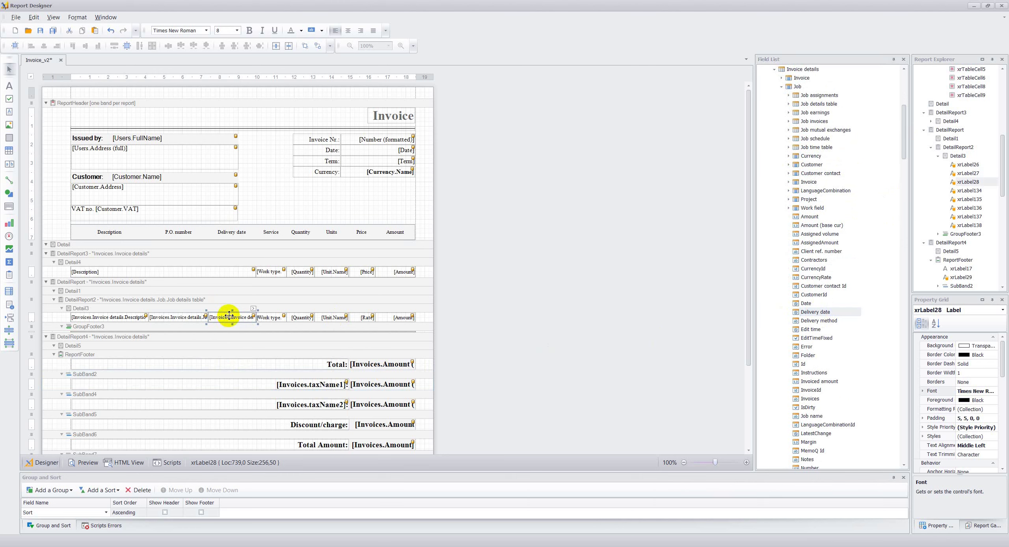
# - Preview invoice 0071_07-2017 to check the P.O. number and Delivery date columns, and return to the design view
pyautogui.click(88, 463)
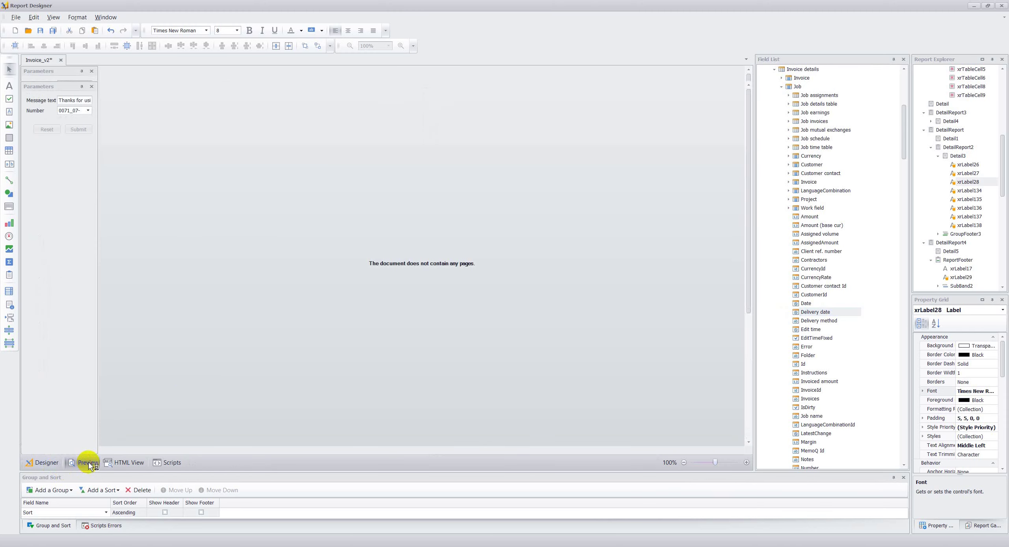
pyautogui.click(87, 110)
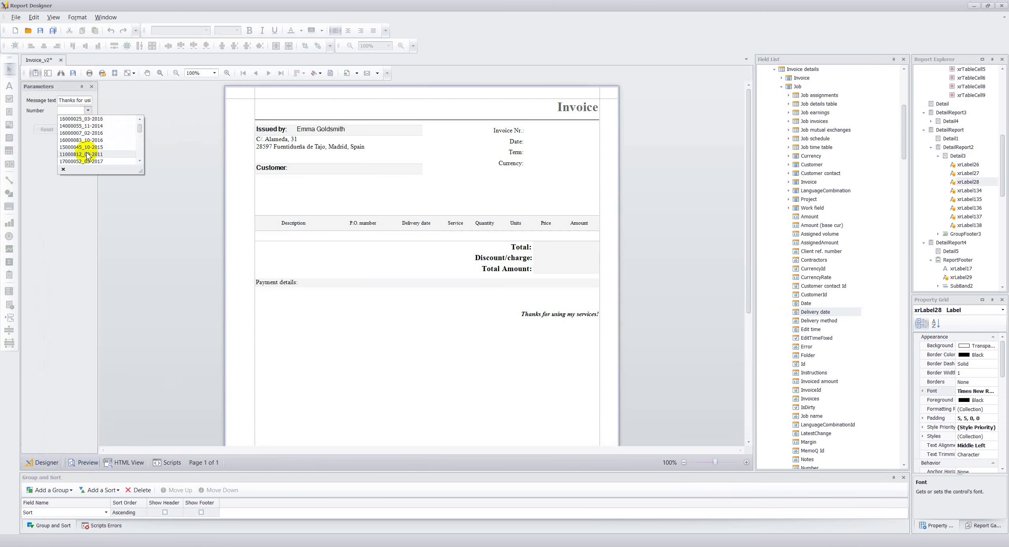
pyautogui.scroll(-10, 88, 152)
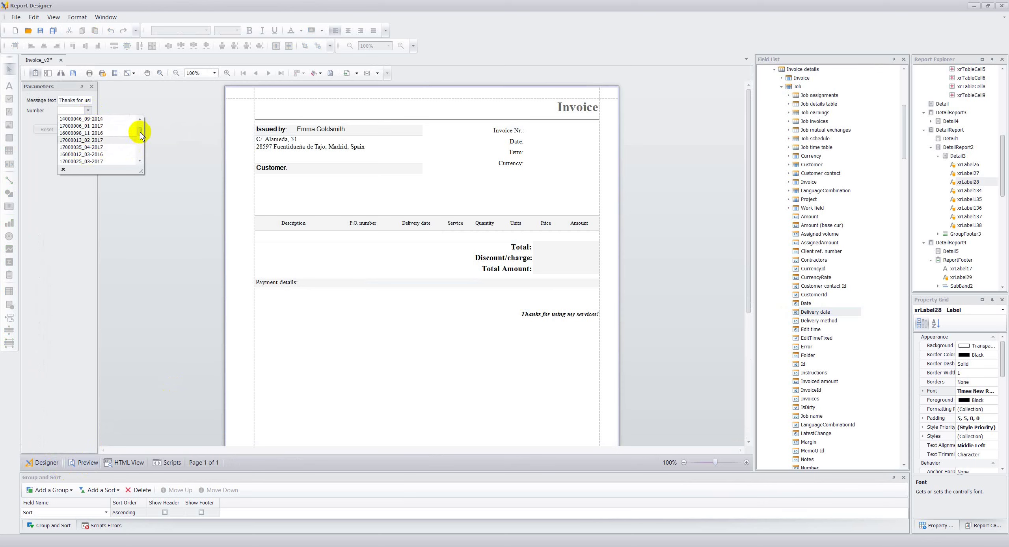
pyautogui.click(112, 161)
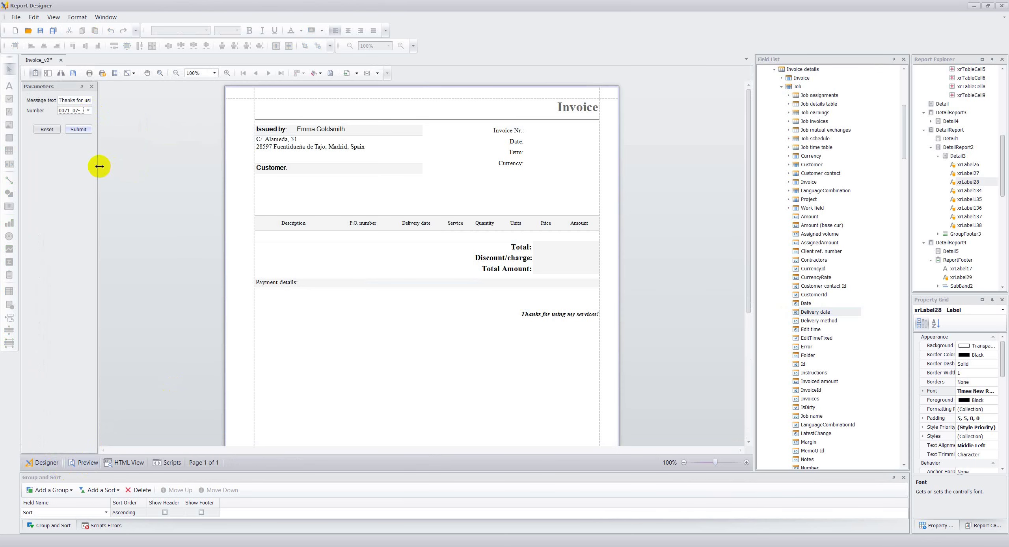
pyautogui.click(78, 129)
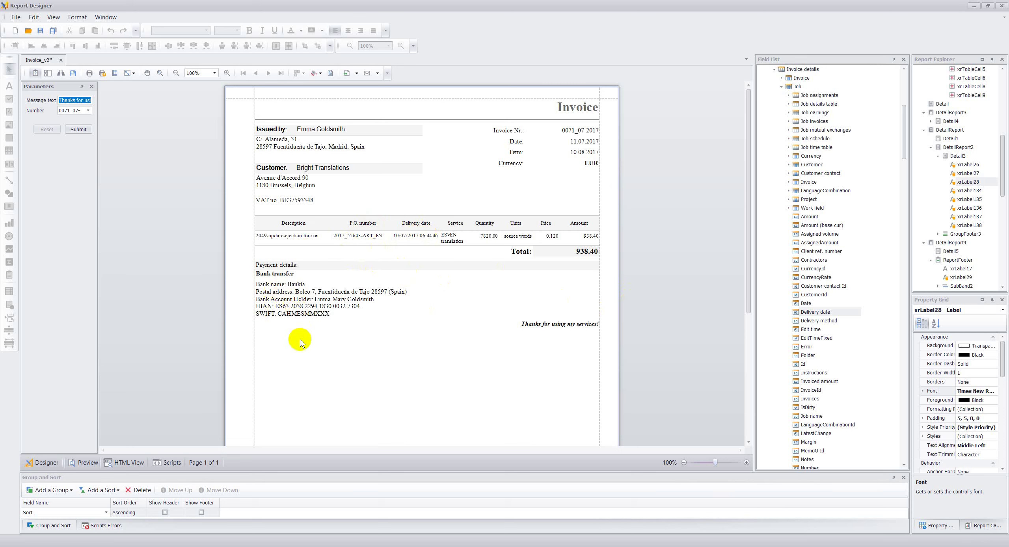
pyautogui.click(46, 462)
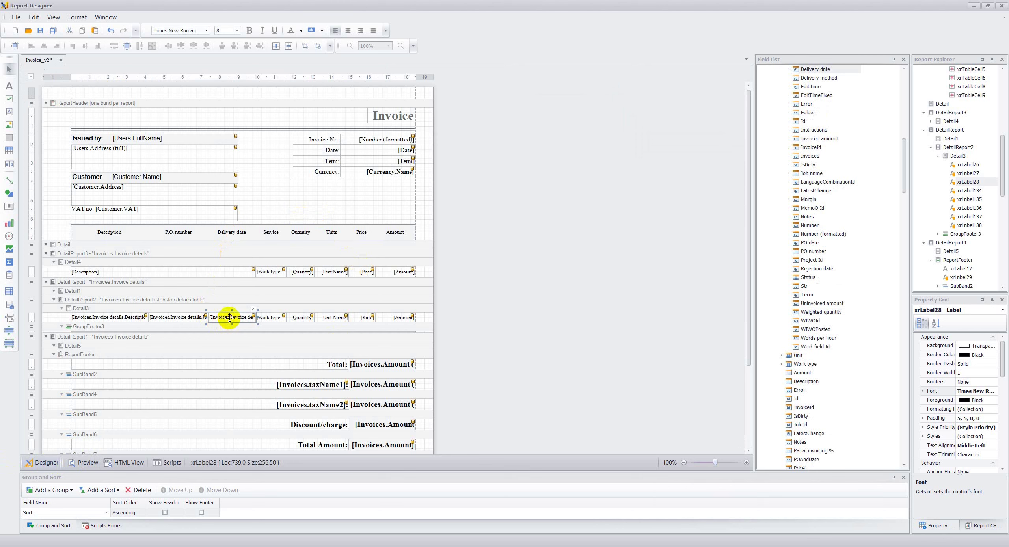
# - Set the format string of the Delivery date field in the Detail3 row to the DateTime format dd/MM/yyyy
pyautogui.click(253, 309)
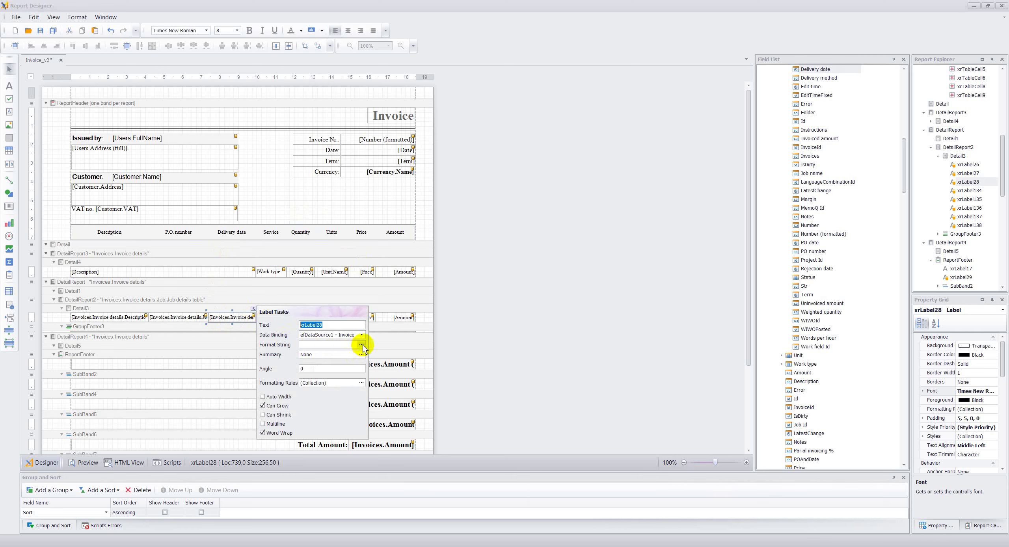
pyautogui.click(361, 345)
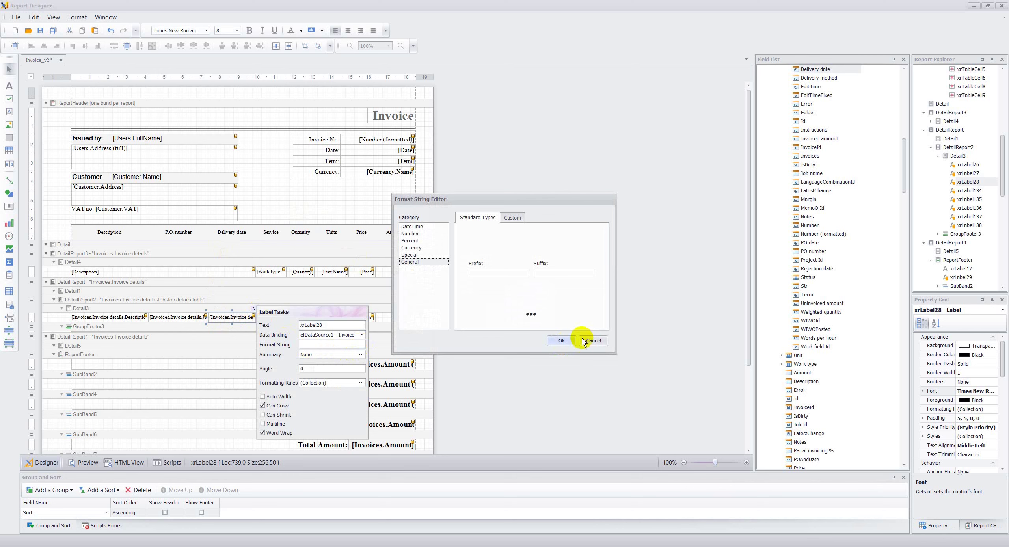
pyautogui.click(421, 227)
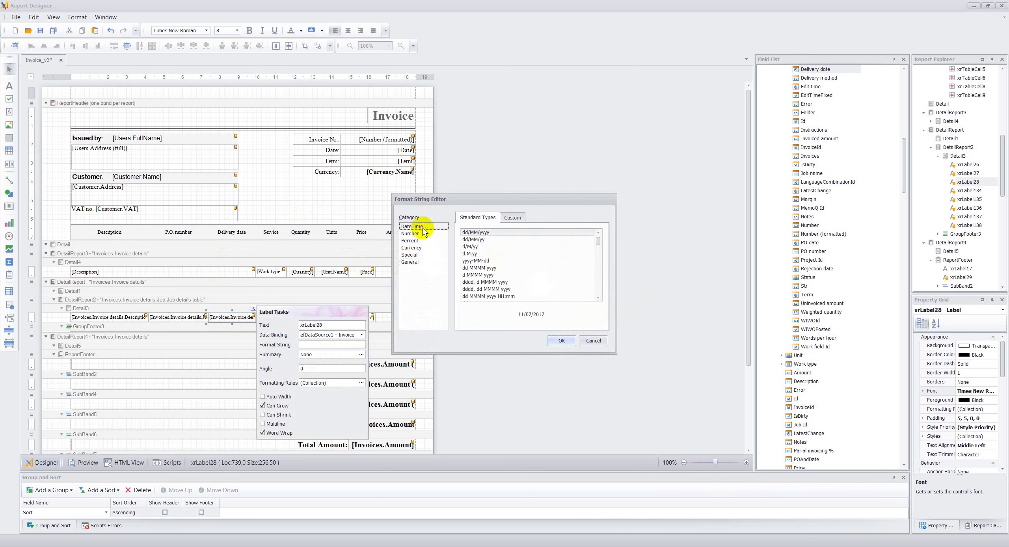
pyautogui.click(500, 233)
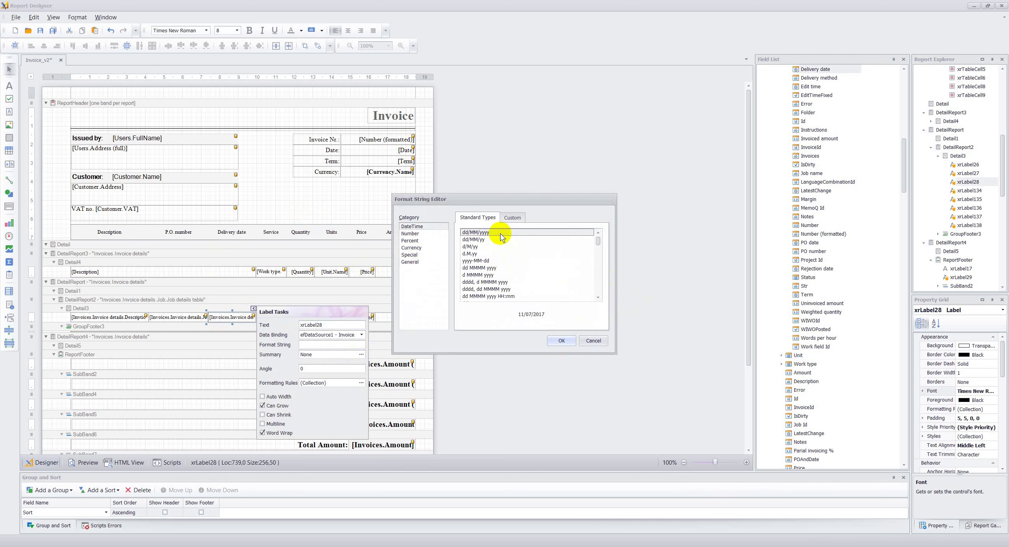
pyautogui.click(552, 342)
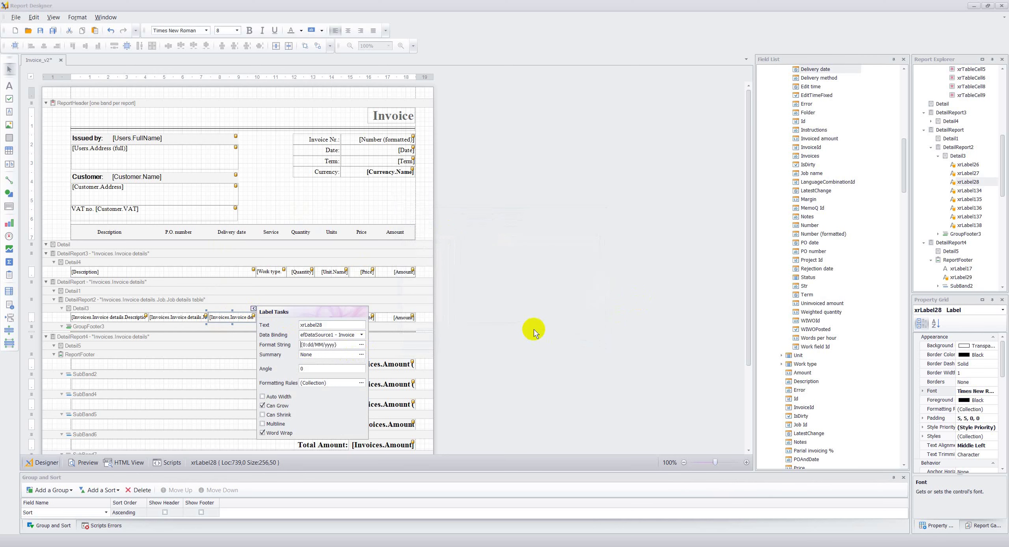
pyautogui.click(253, 309)
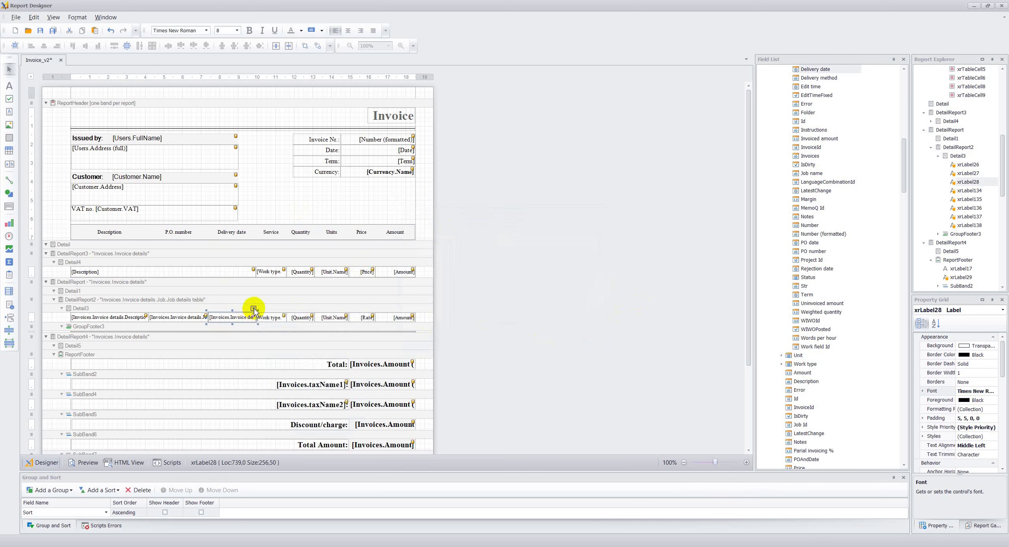
# - Preview invoice 0071_07-2017 to check the date format in the Delivery date column
pyautogui.click(80, 463)
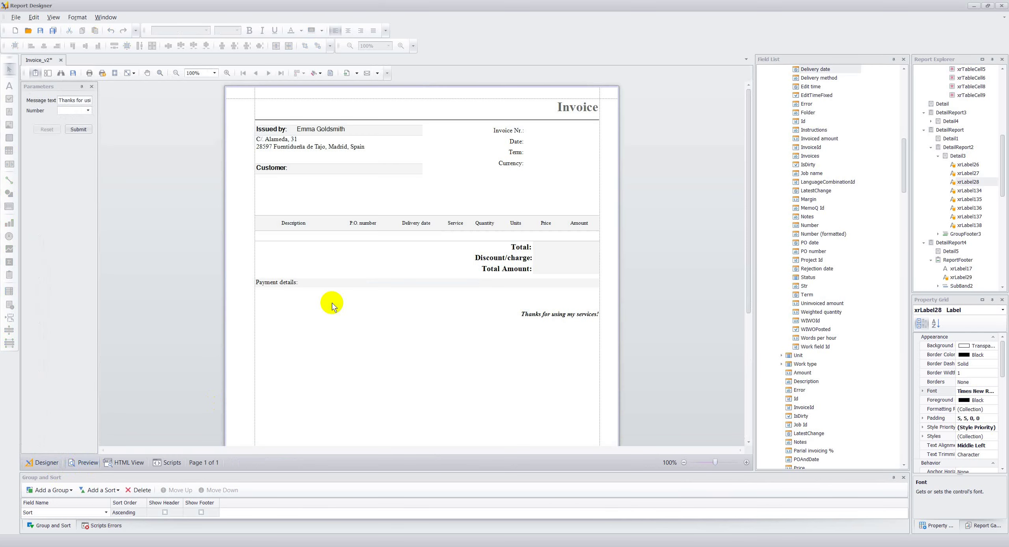
pyautogui.click(88, 111)
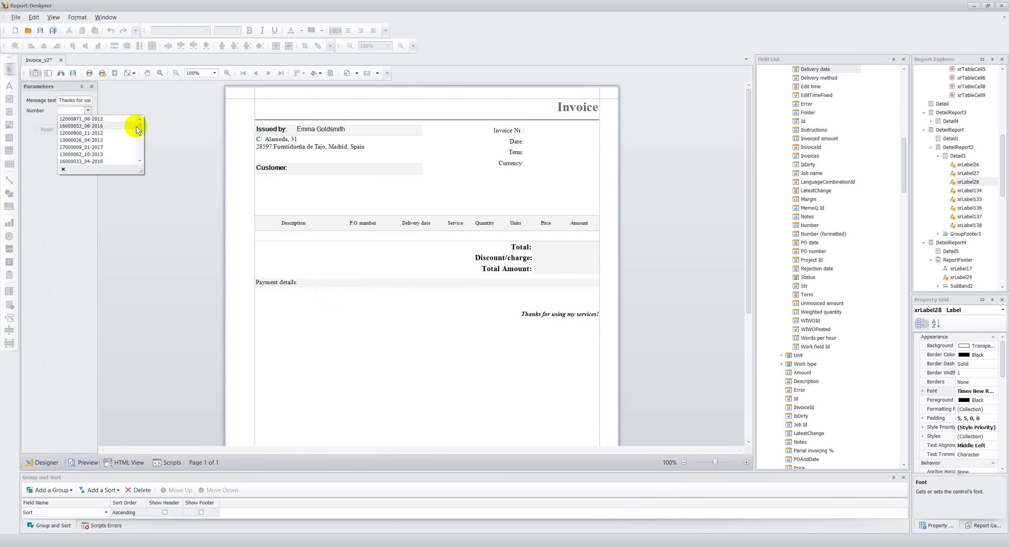
pyautogui.moveTo(137, 128); pyautogui.dragTo(141, 153)
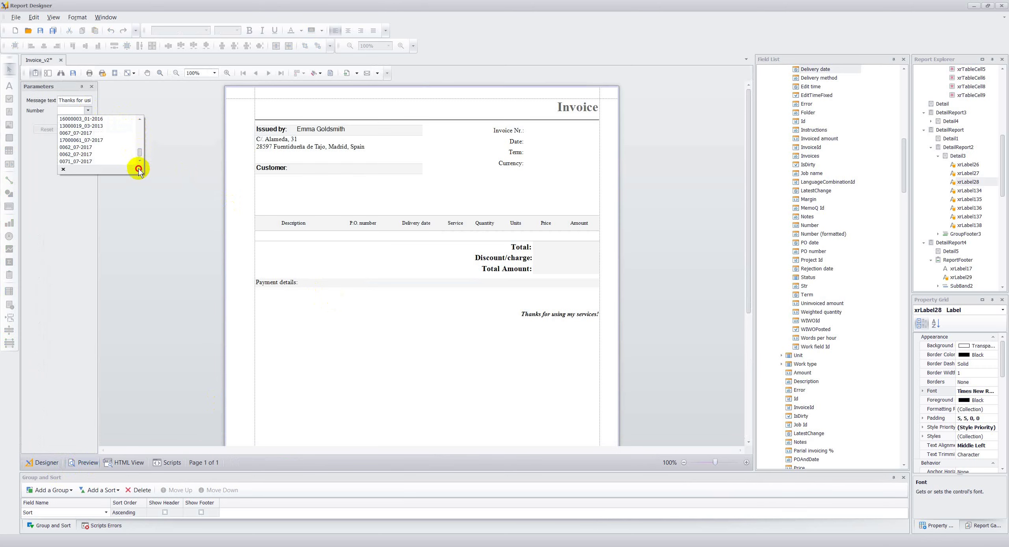
pyautogui.click(98, 160)
pyautogui.click(78, 130)
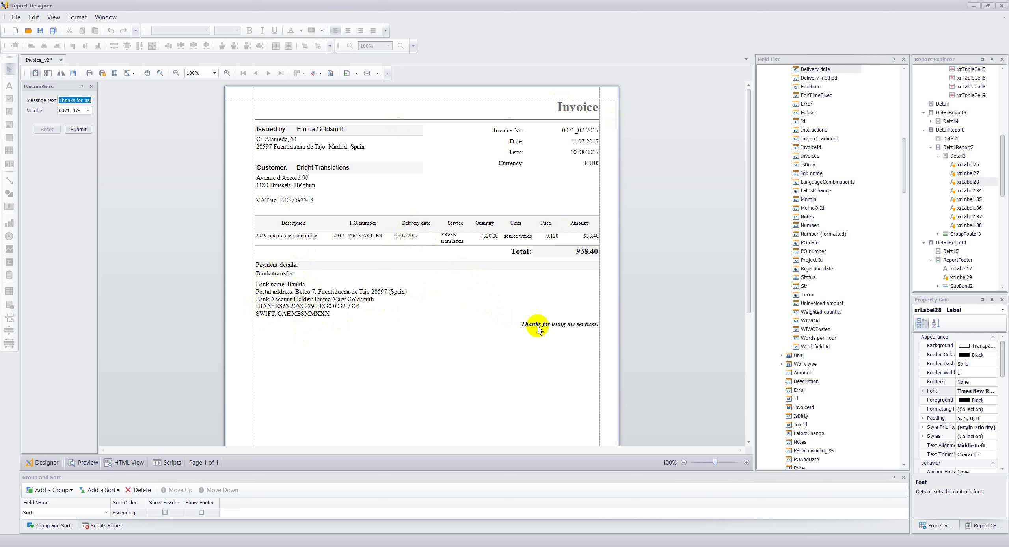
# - Clear the Message text parameter and regenerate the preview to check the invoice without the closing message
pyautogui.click(82, 100)
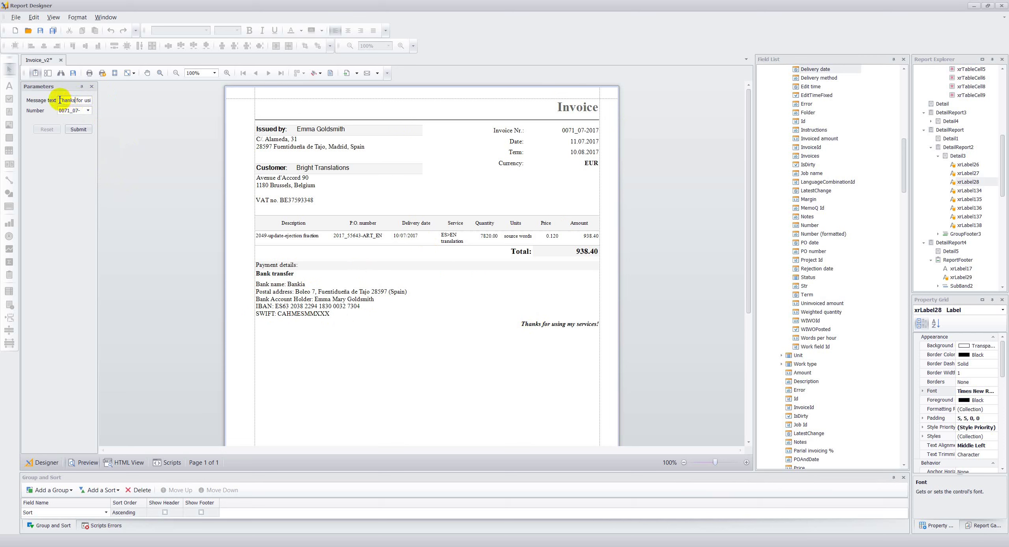
pyautogui.moveTo(59, 100); pyautogui.dragTo(97, 92)
pyautogui.press('BackSpace')
pyautogui.click(78, 129)
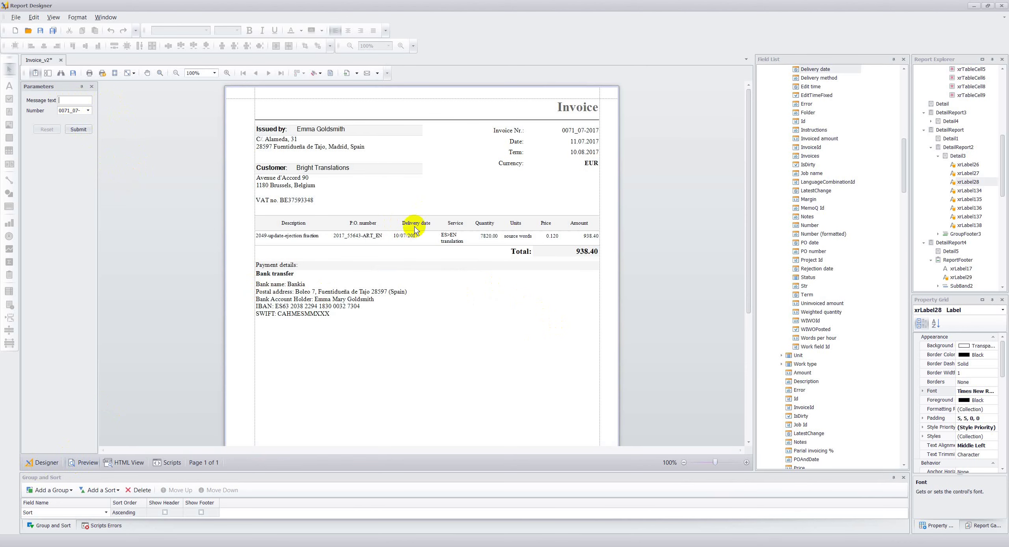
# - Return to the design view and set the text alignment of the Delivery date field in the Detail3 row to Middle Center
pyautogui.click(46, 462)
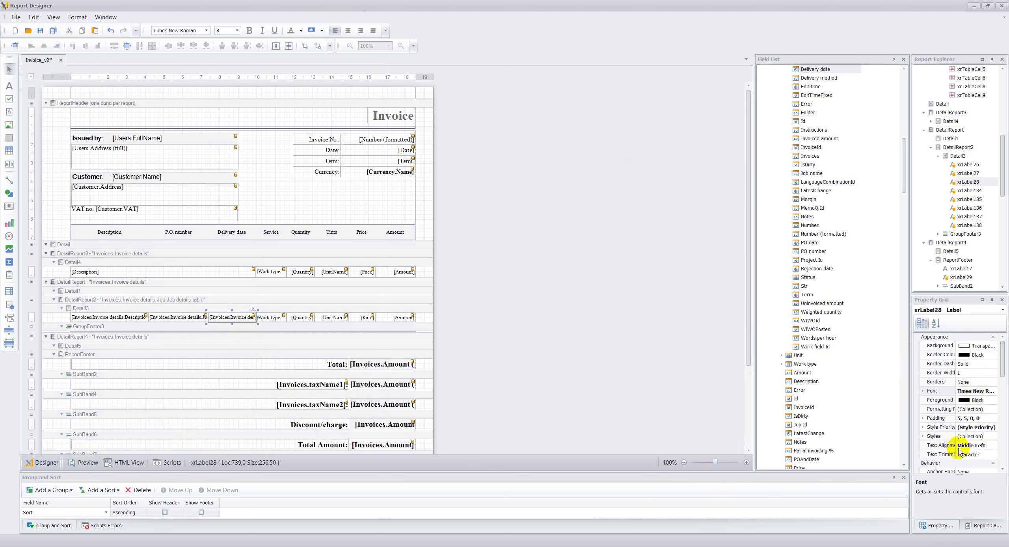
pyautogui.click(993, 447)
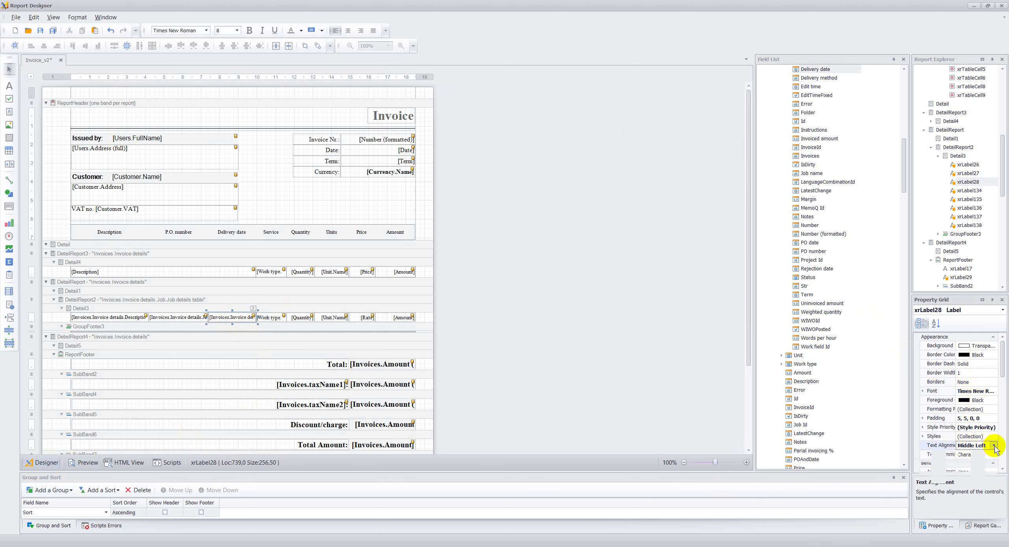
pyautogui.click(994, 446)
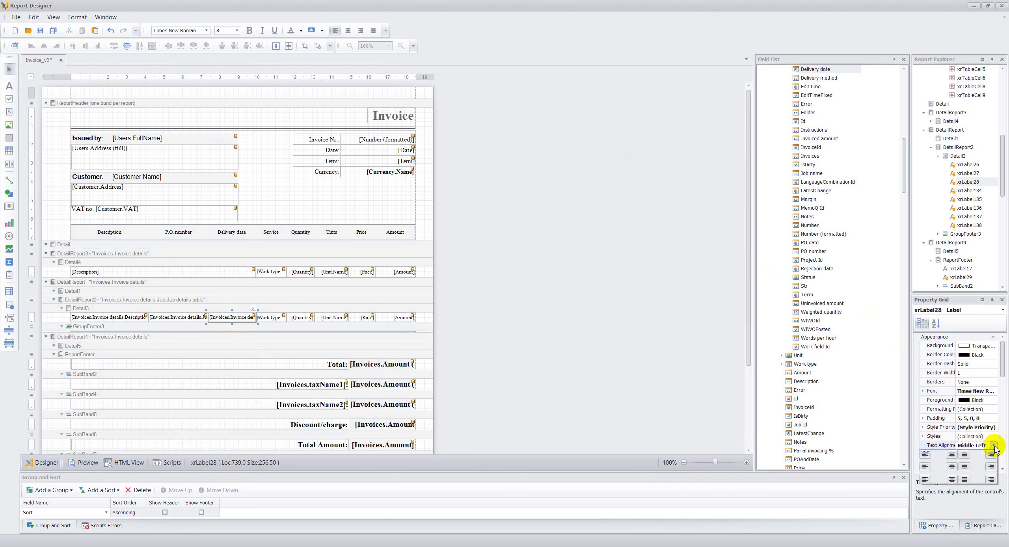
pyautogui.click(952, 468)
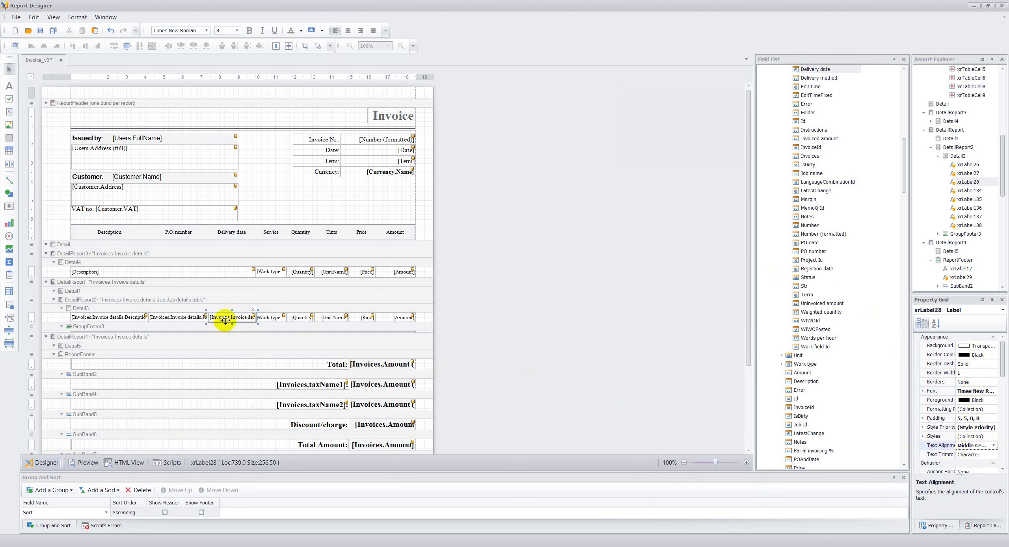
# - Preview invoice 0071_07-2017 again to check the alignment of the delivery date under its column heading
pyautogui.click(83, 463)
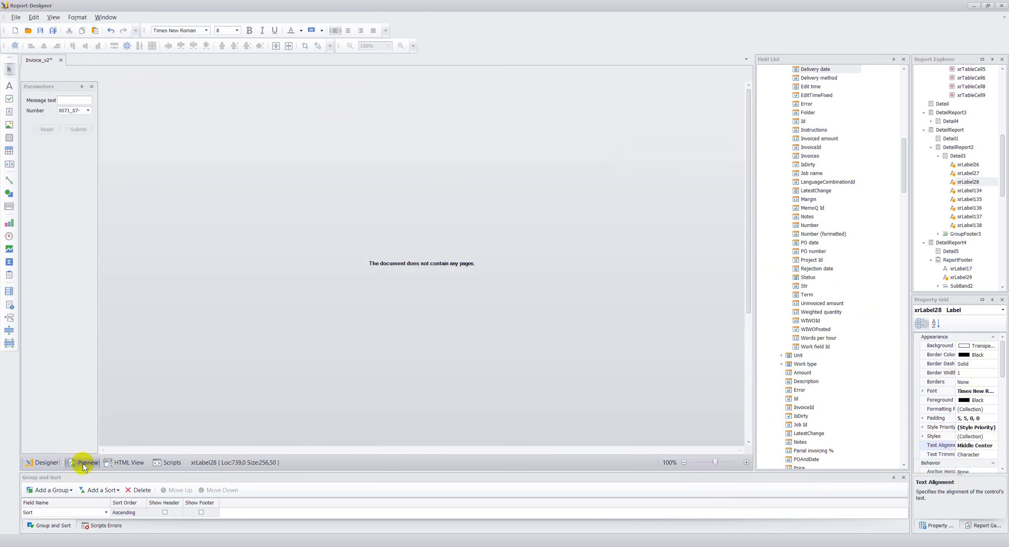
pyautogui.click(89, 111)
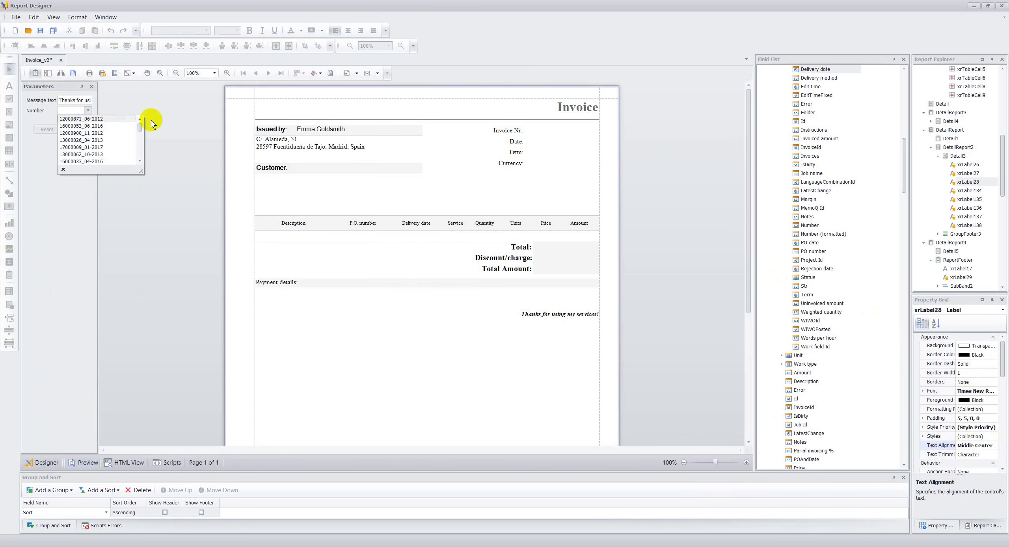
pyautogui.moveTo(140, 129); pyautogui.dragTo(128, 153)
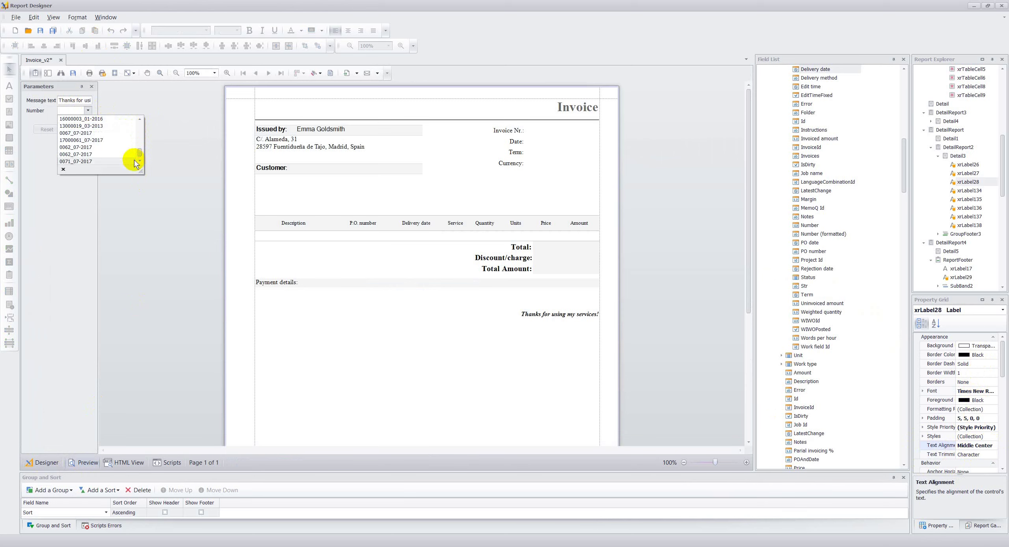
pyautogui.click(121, 157)
pyautogui.click(78, 129)
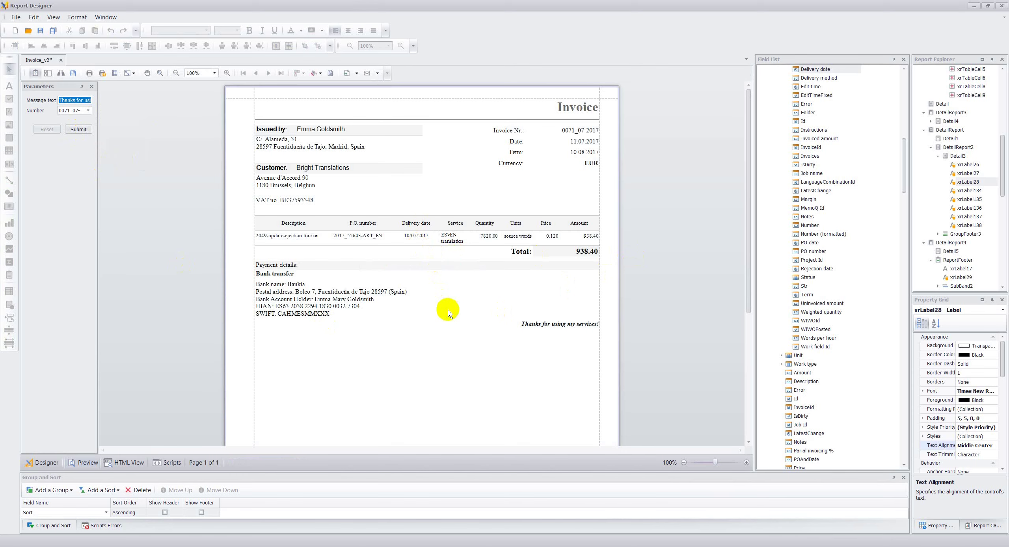
# - Return to the design view and save the Invoice_v2 report template
pyautogui.click(47, 464)
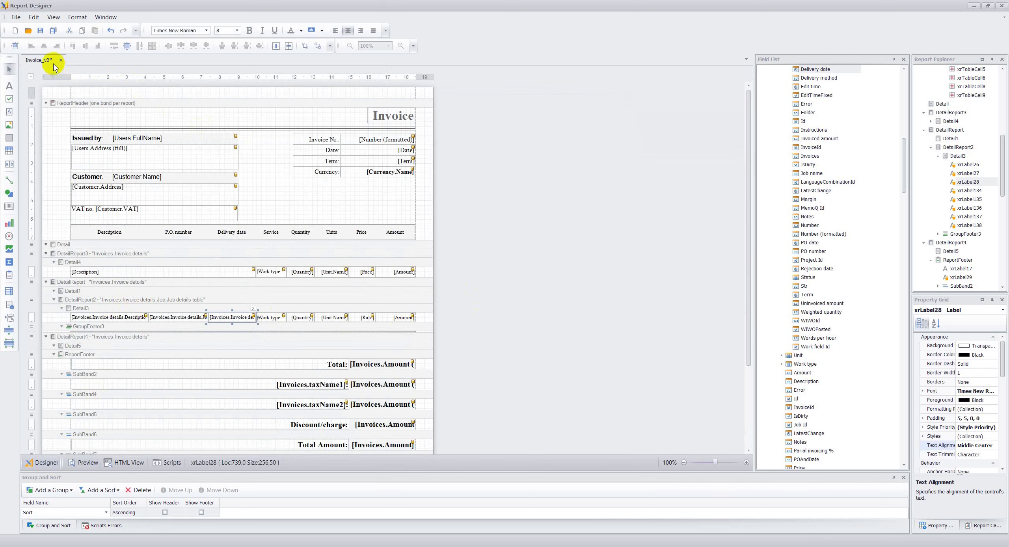
pyautogui.hotkey('ctrl', 's')
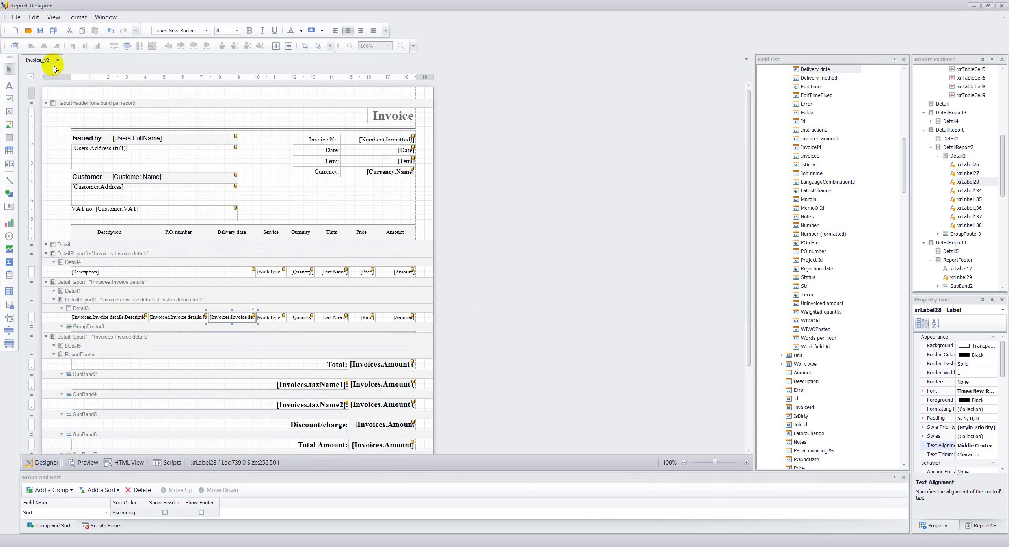